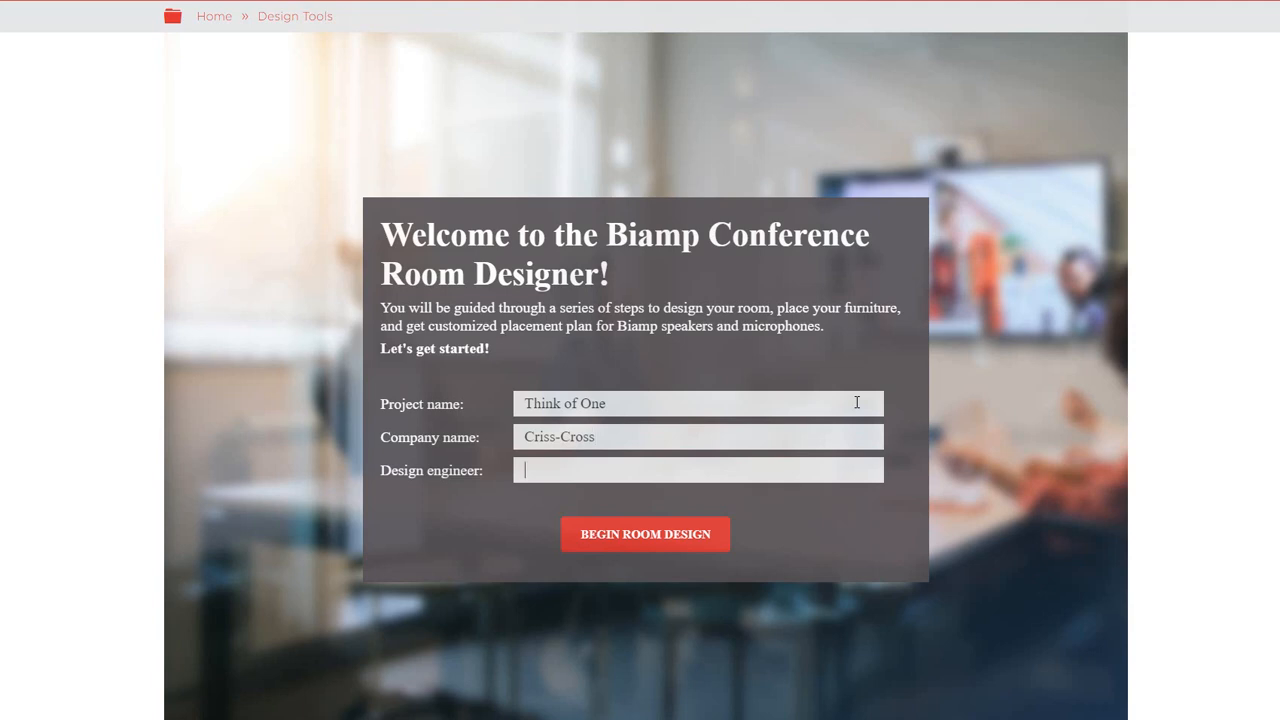
Step: Enter the design engineer's name and begin the room design
type("Tho")
type("elonious Monk")
left_click(706, 537)
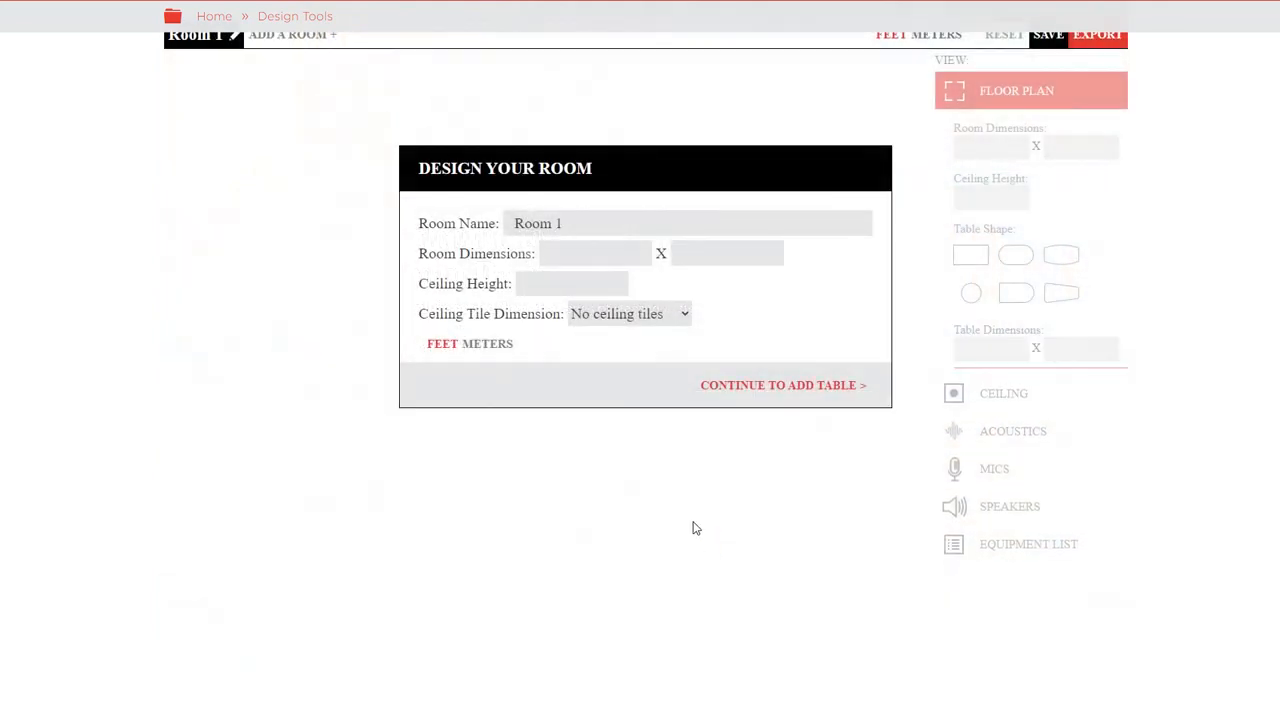
Step: Name the room Hackensack and set its dimensions to 20' x 14' with a 10' ceiling height
left_click_drag(590, 224, 475, 224)
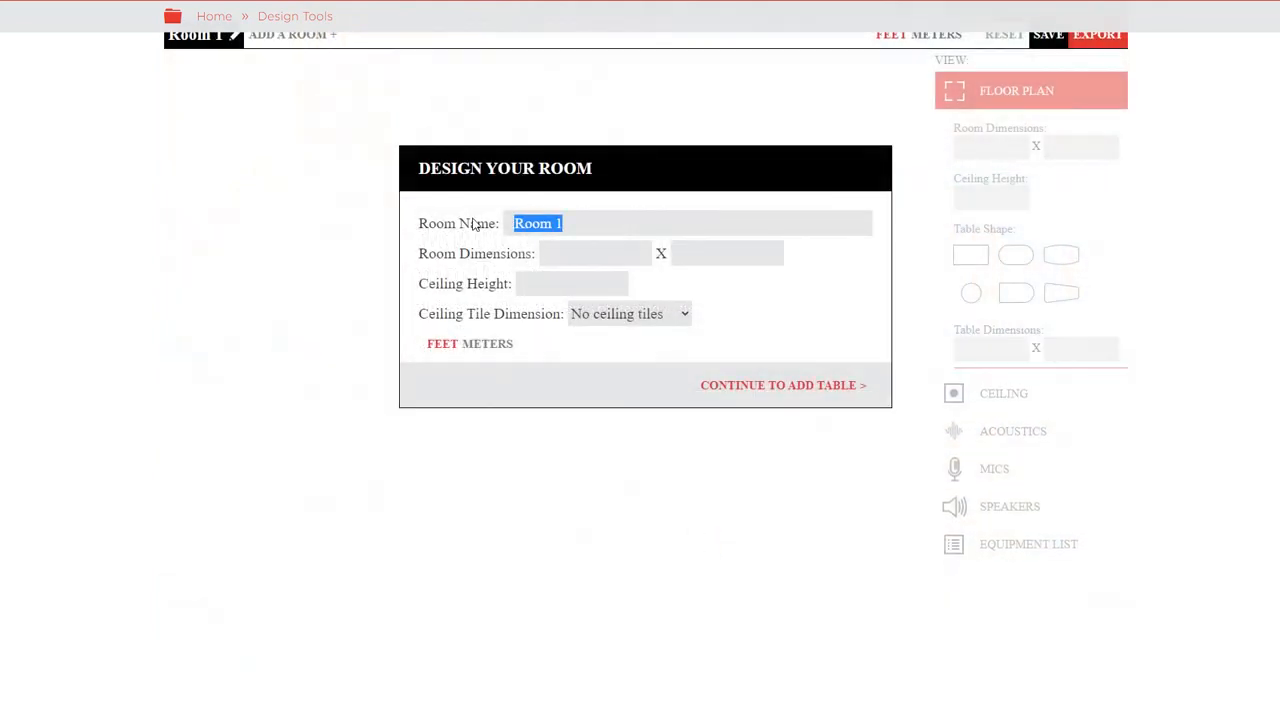
type("Hackensack")
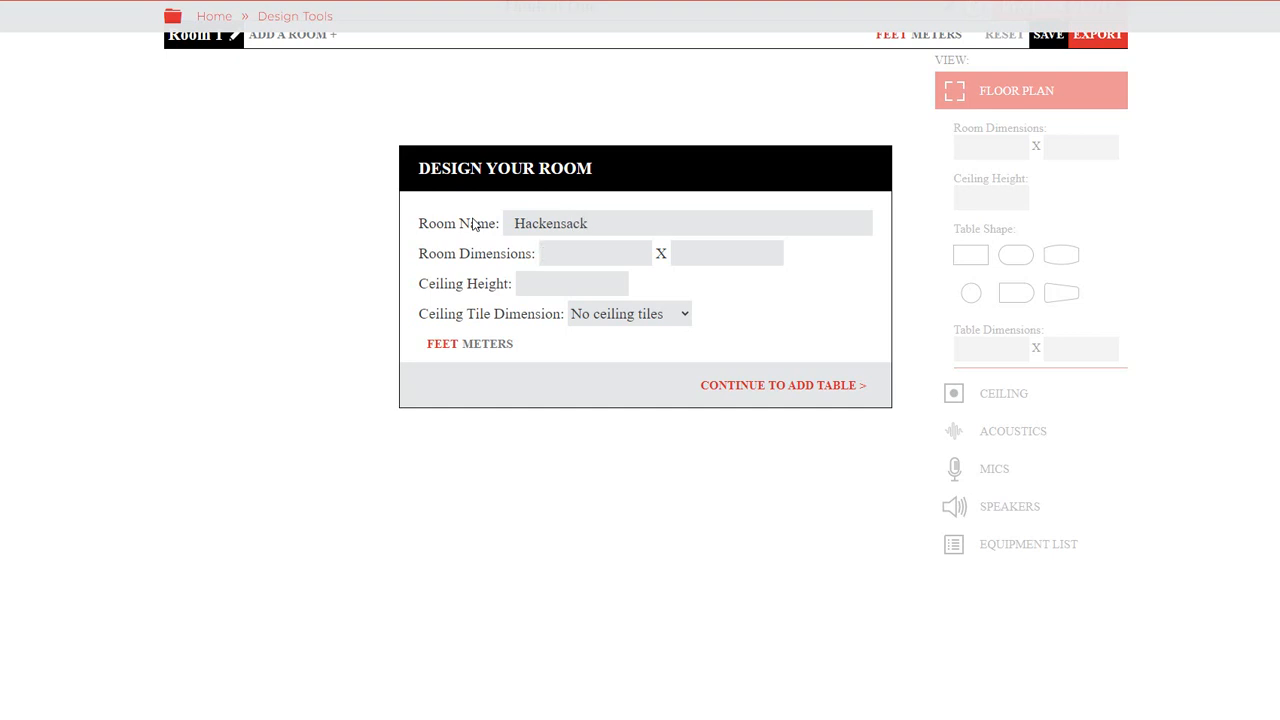
key("Tab")
type("20")
key("Tab")
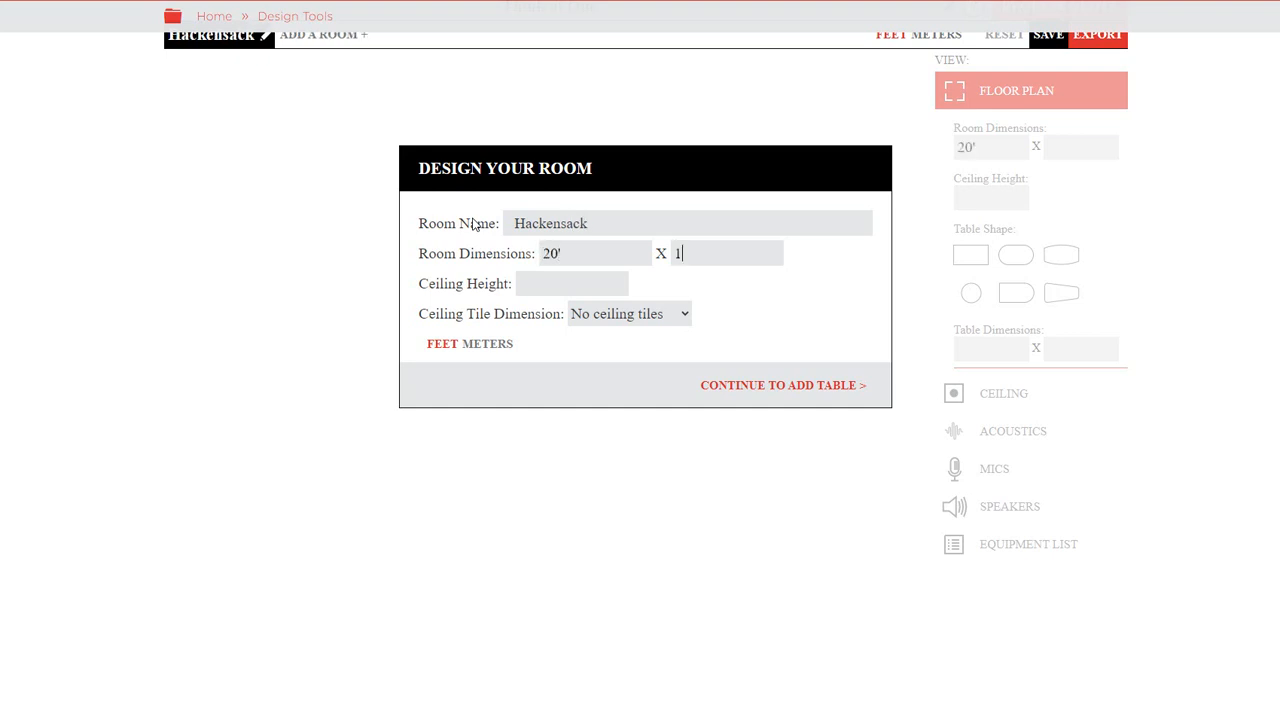
key("Tab")
type("10")
key("Tab")
Step: Set the ceiling tile dimension to 2' x 4' and continue to adding the table
left_click(663, 316)
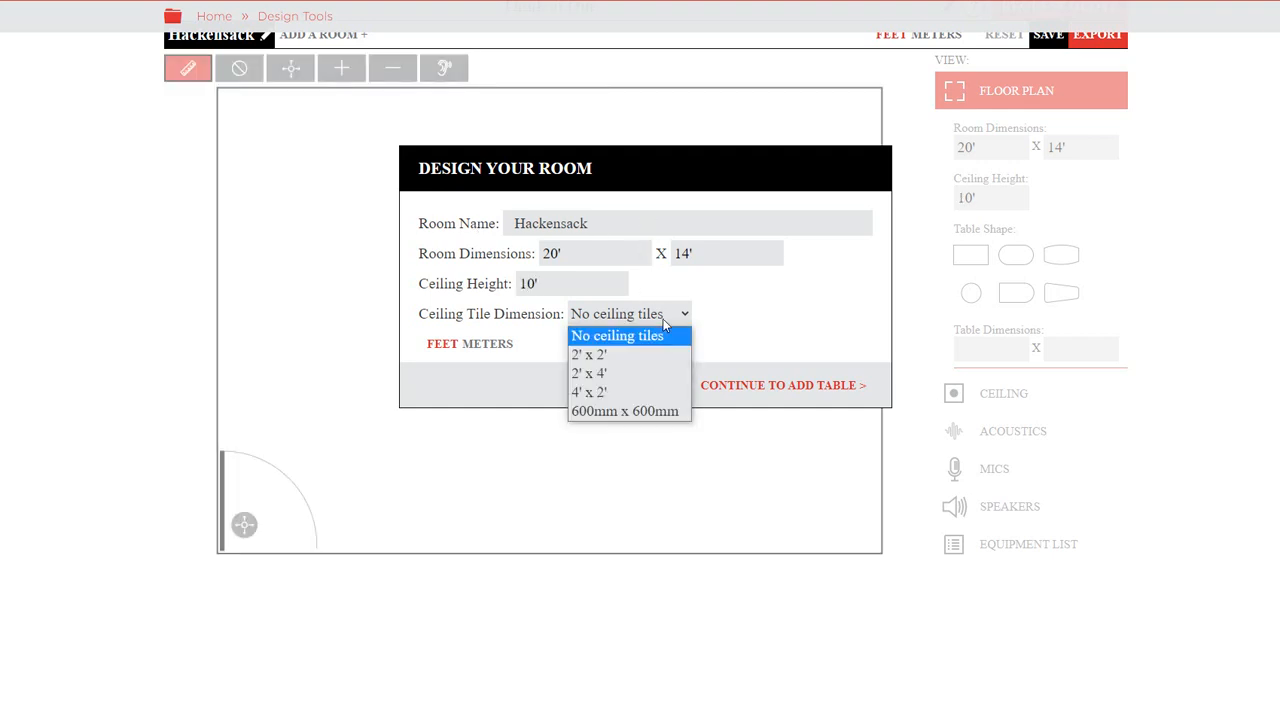
left_click(655, 374)
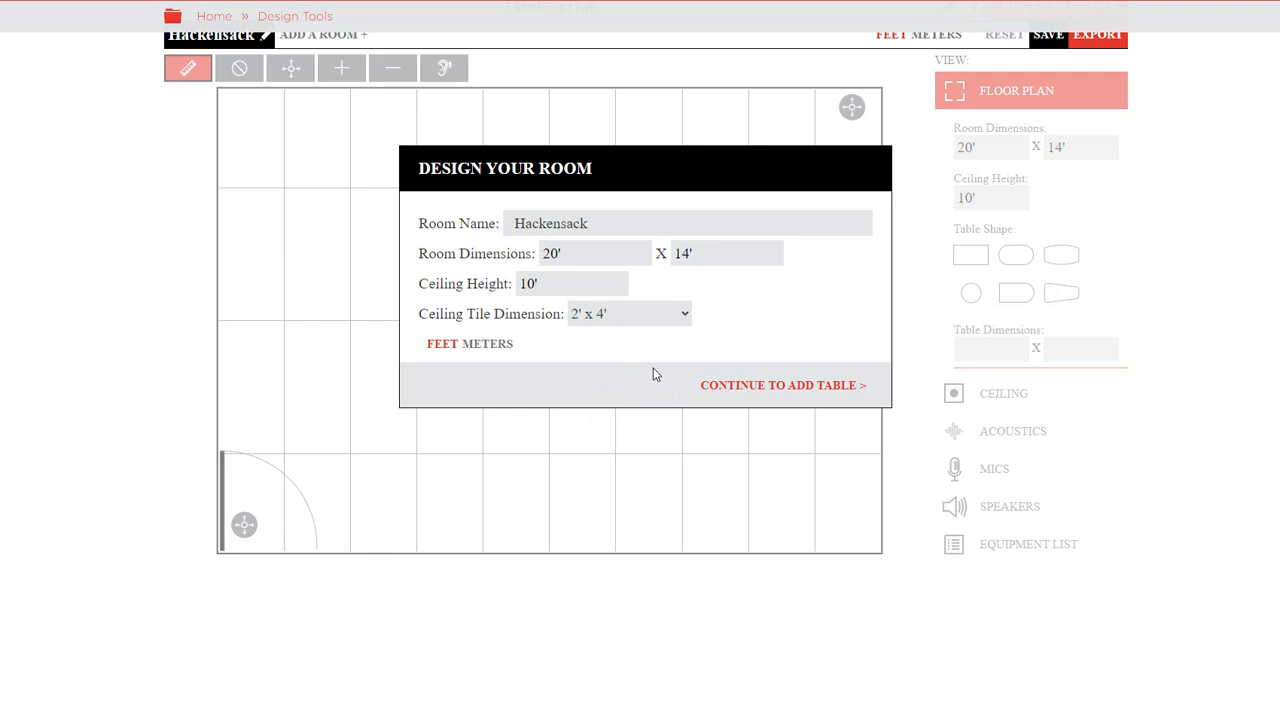
left_click(743, 386)
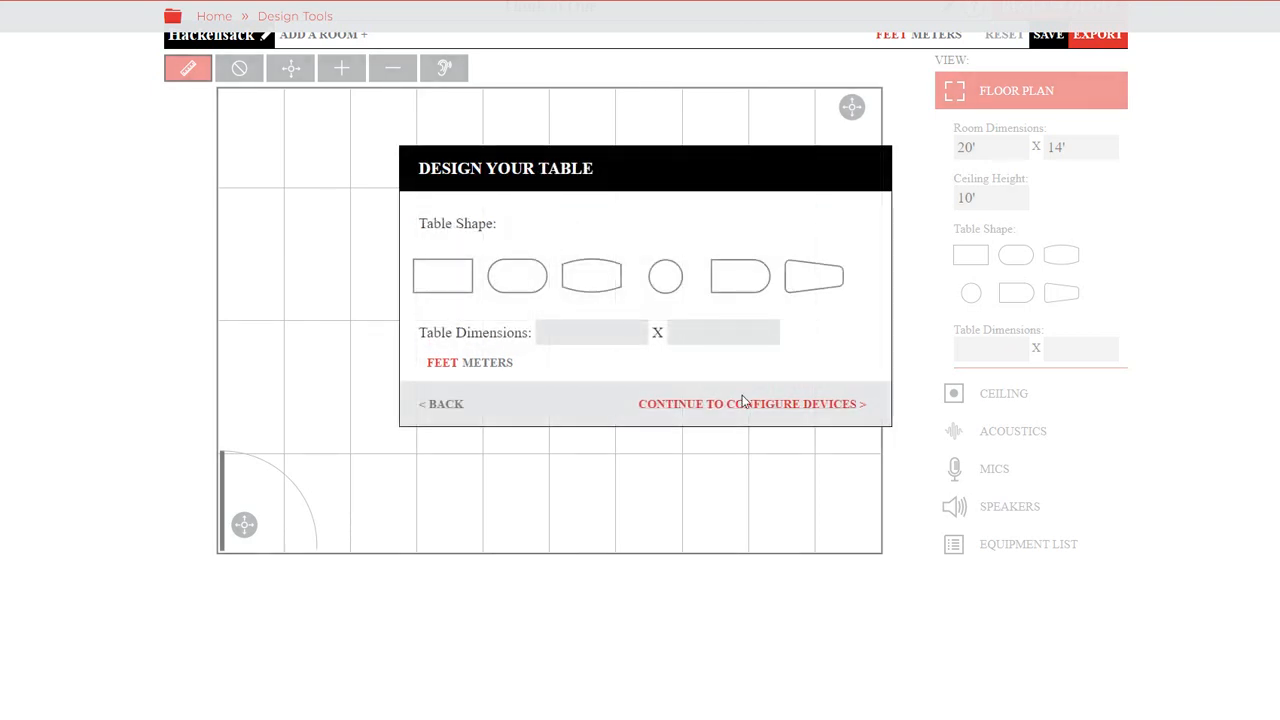
Step: Choose the boat-shaped table, set its length to 8', and continue to configuring devices
left_click(619, 287)
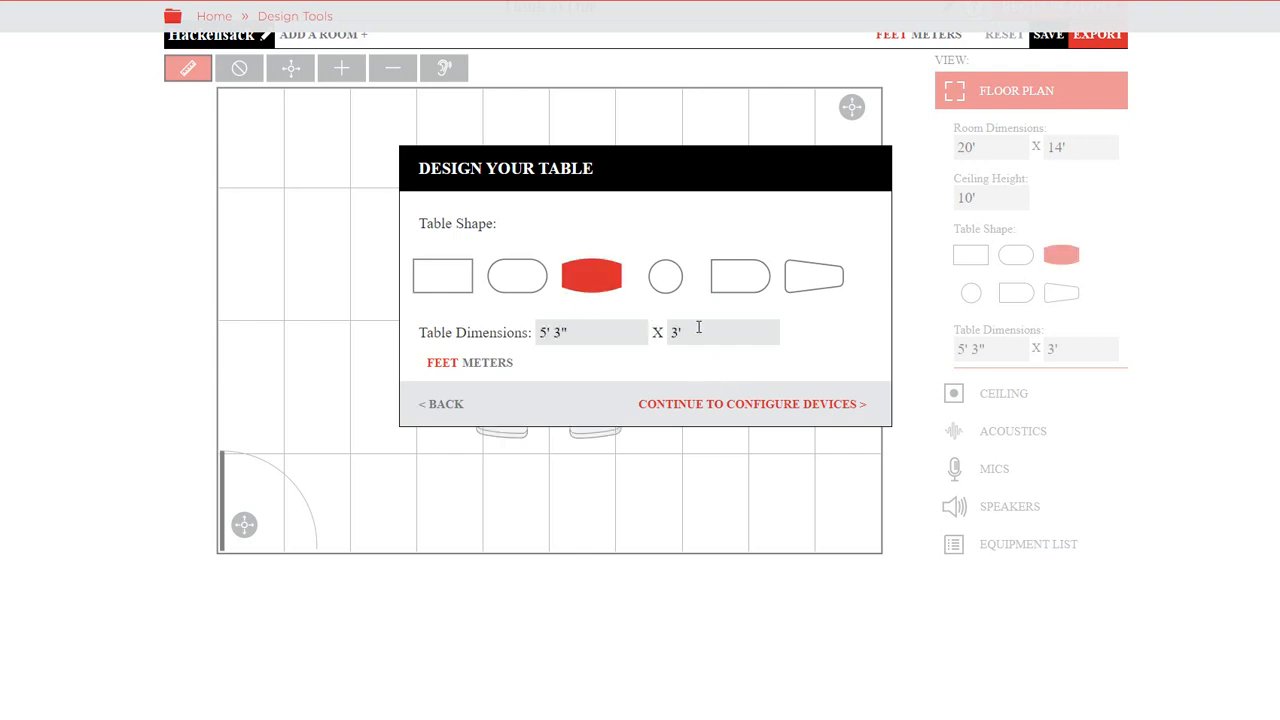
left_click_drag(698, 327, 511, 342)
type("8'")
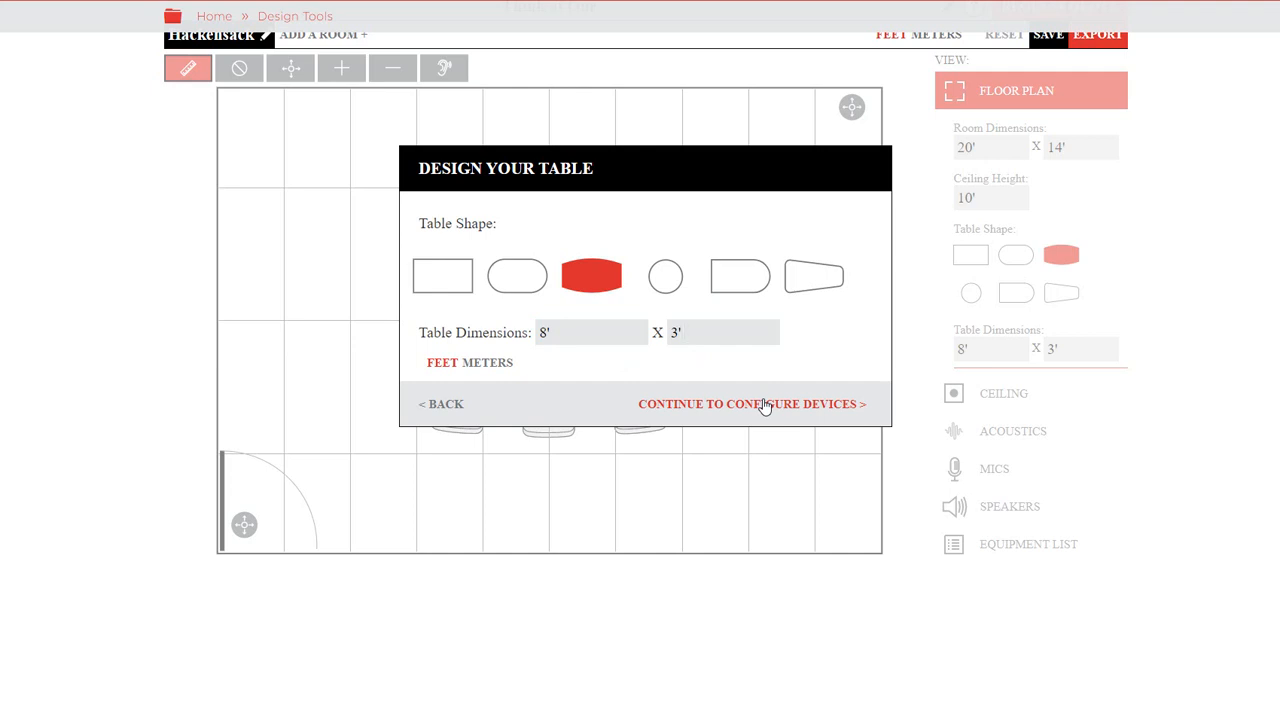
left_click(765, 406)
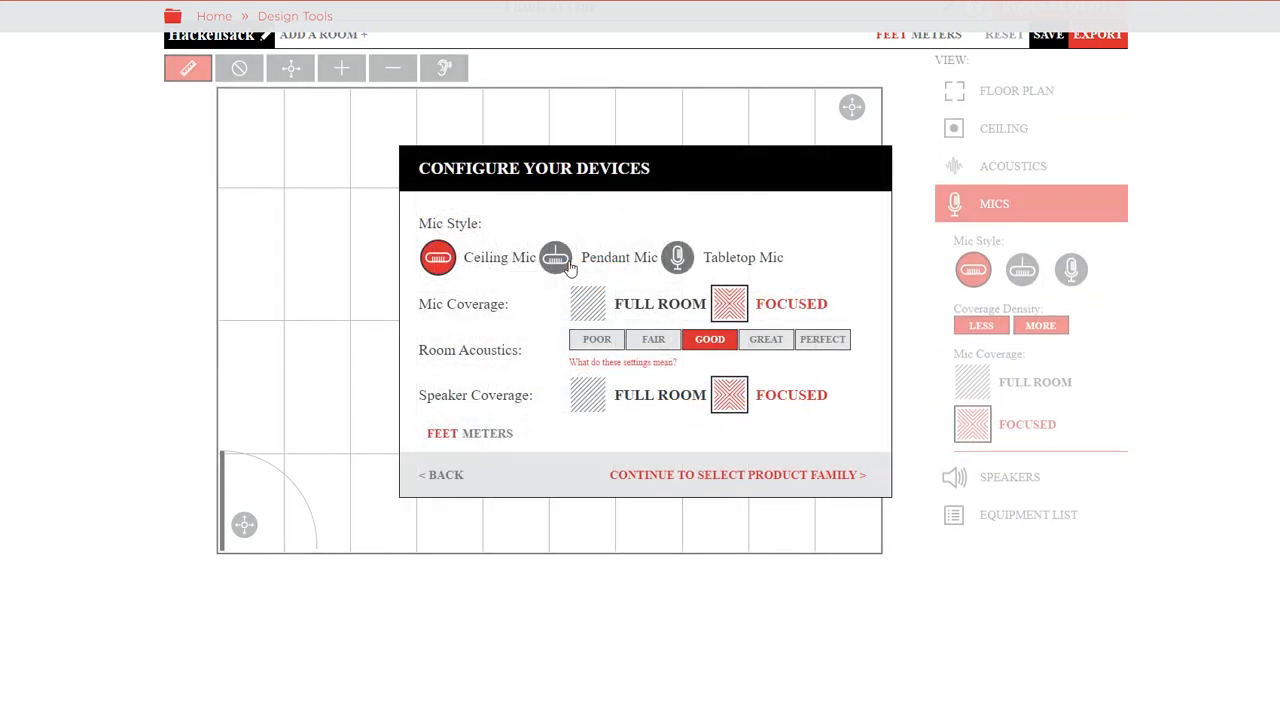
Step: Try the Pendant Mic style, and set the mic style to Tabletop Mic
left_click(557, 259)
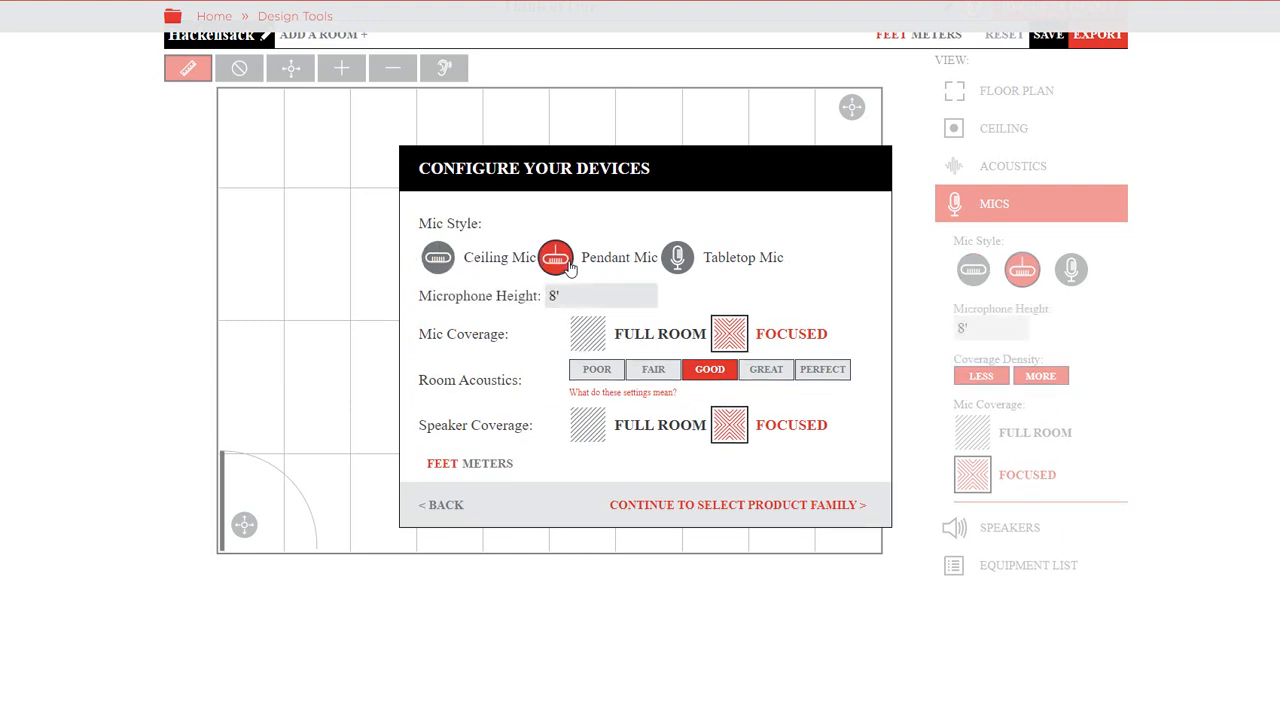
left_click(676, 262)
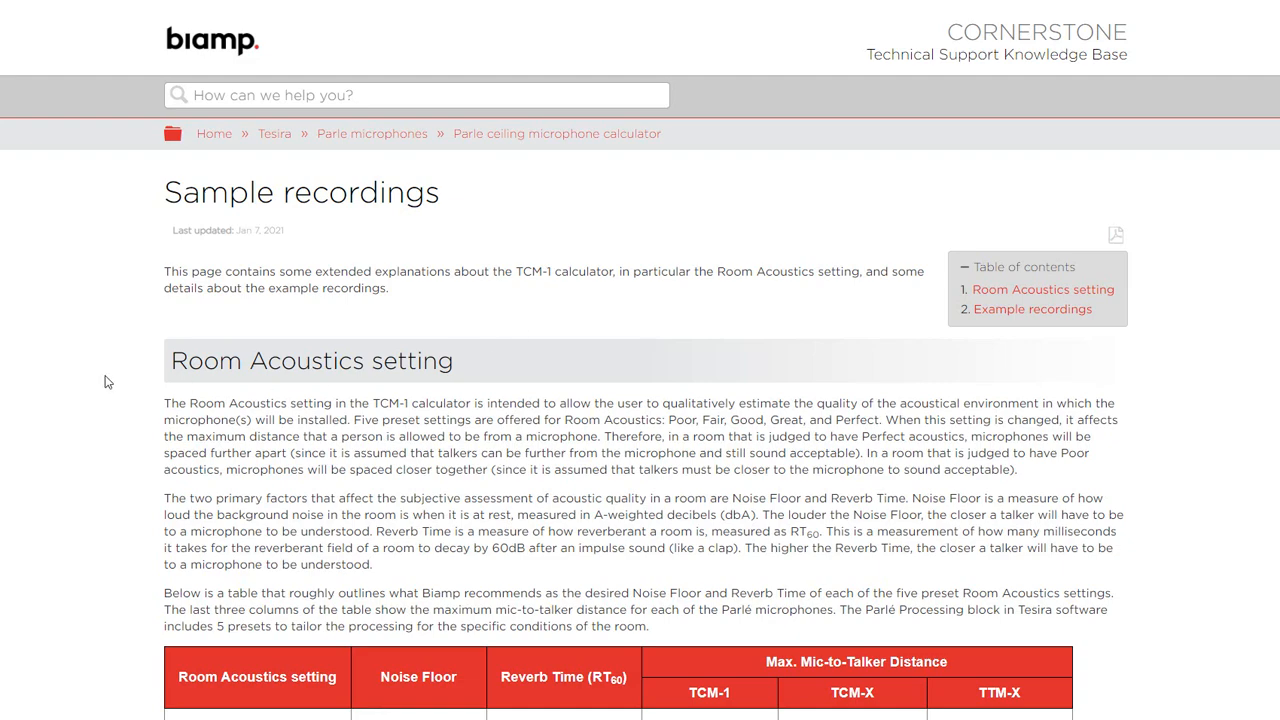
Step: Review the Room Acoustics explanation and its preset table, focusing on the noise floor for the Good setting
scroll(112, 382, "down", 2)
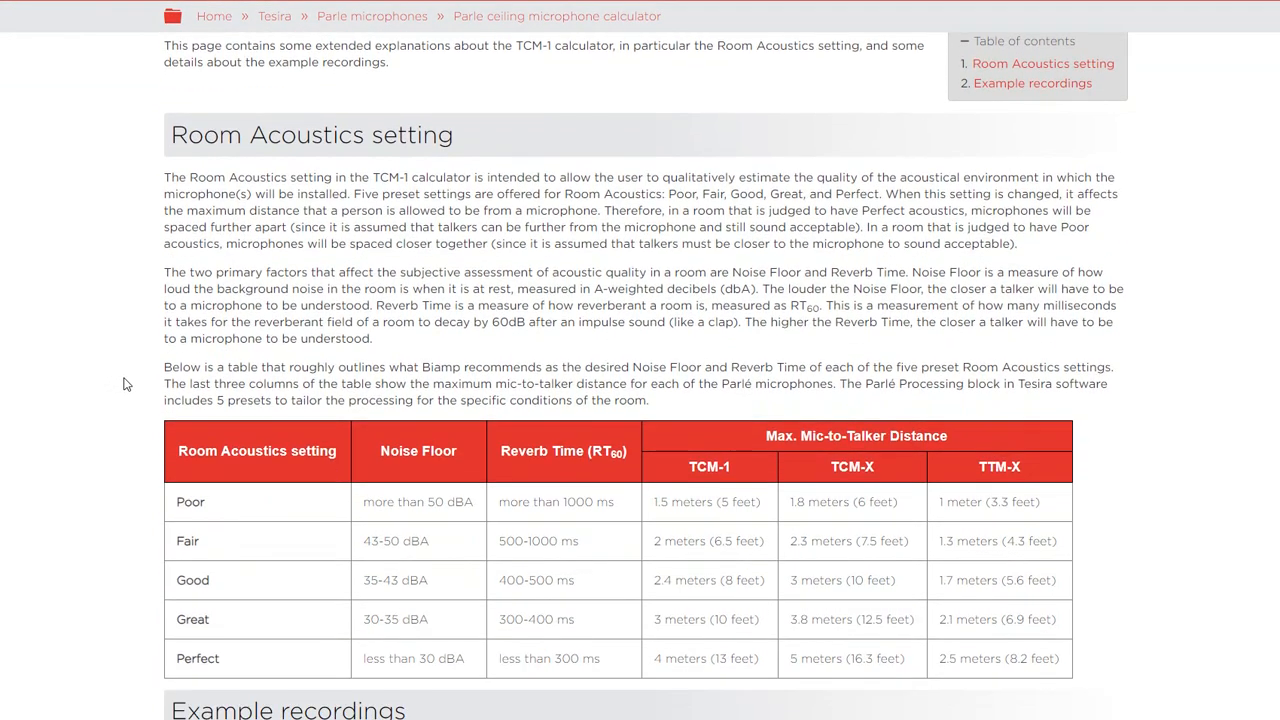
scroll(125, 382, "down", 2)
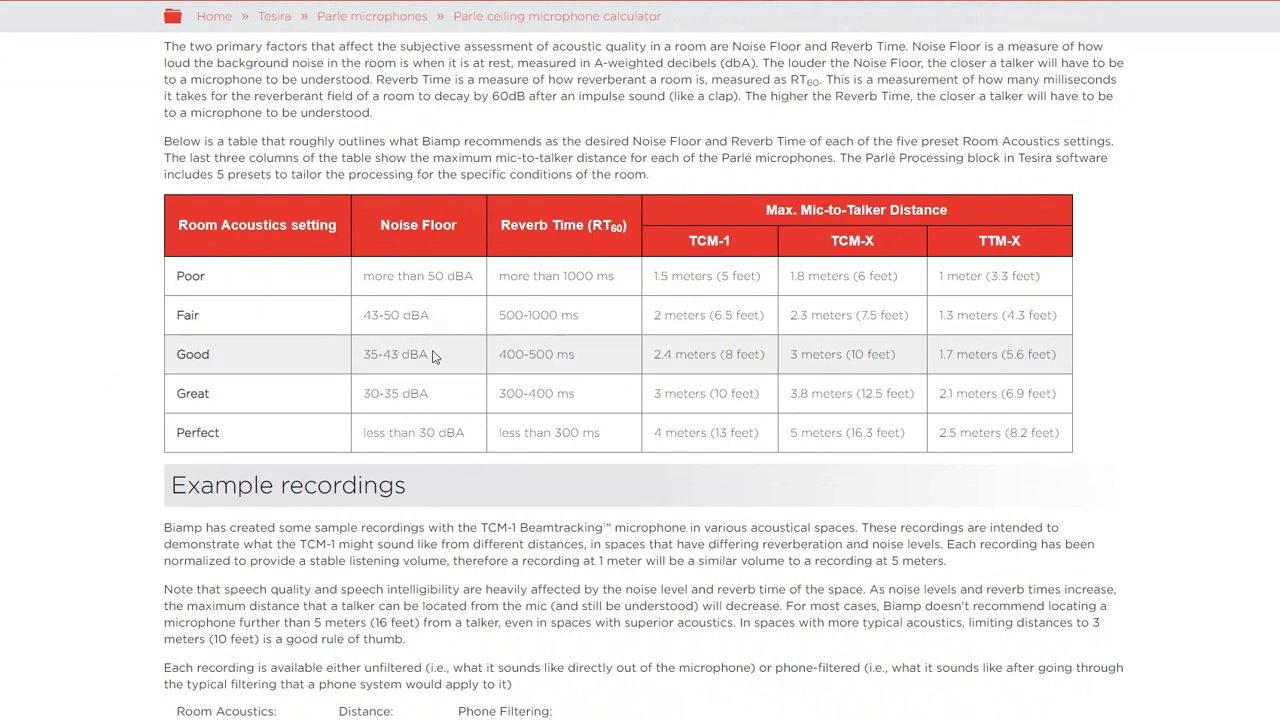
left_click_drag(430, 355, 360, 351)
left_click(410, 360)
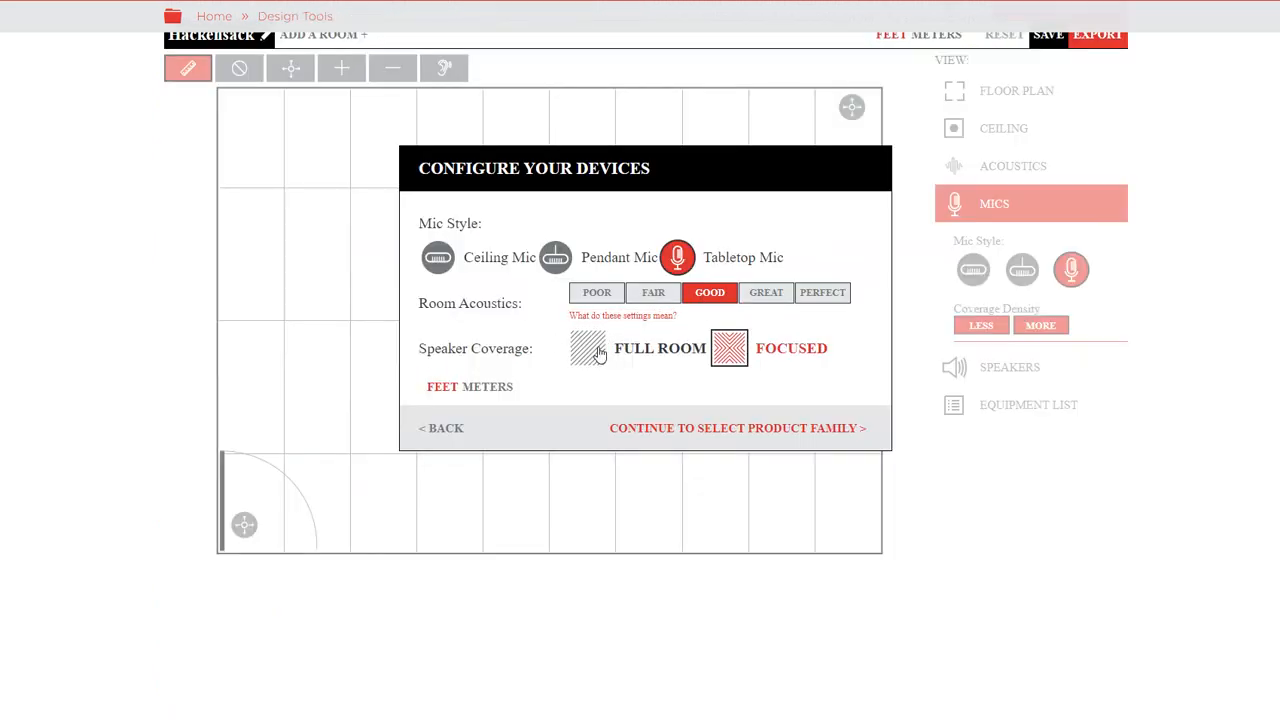
Step: Try Full Room speaker coverage, return it to Focused, and select the Tesira product family for the room
left_click(677, 360)
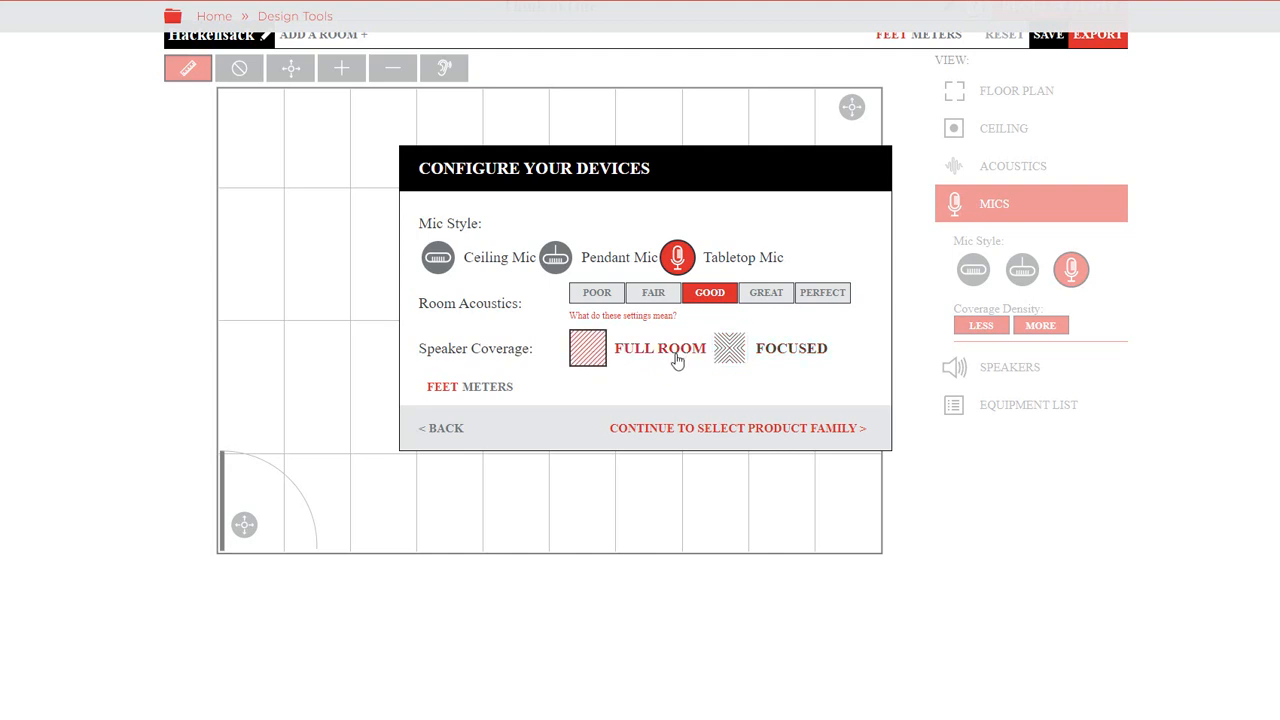
left_click(731, 360)
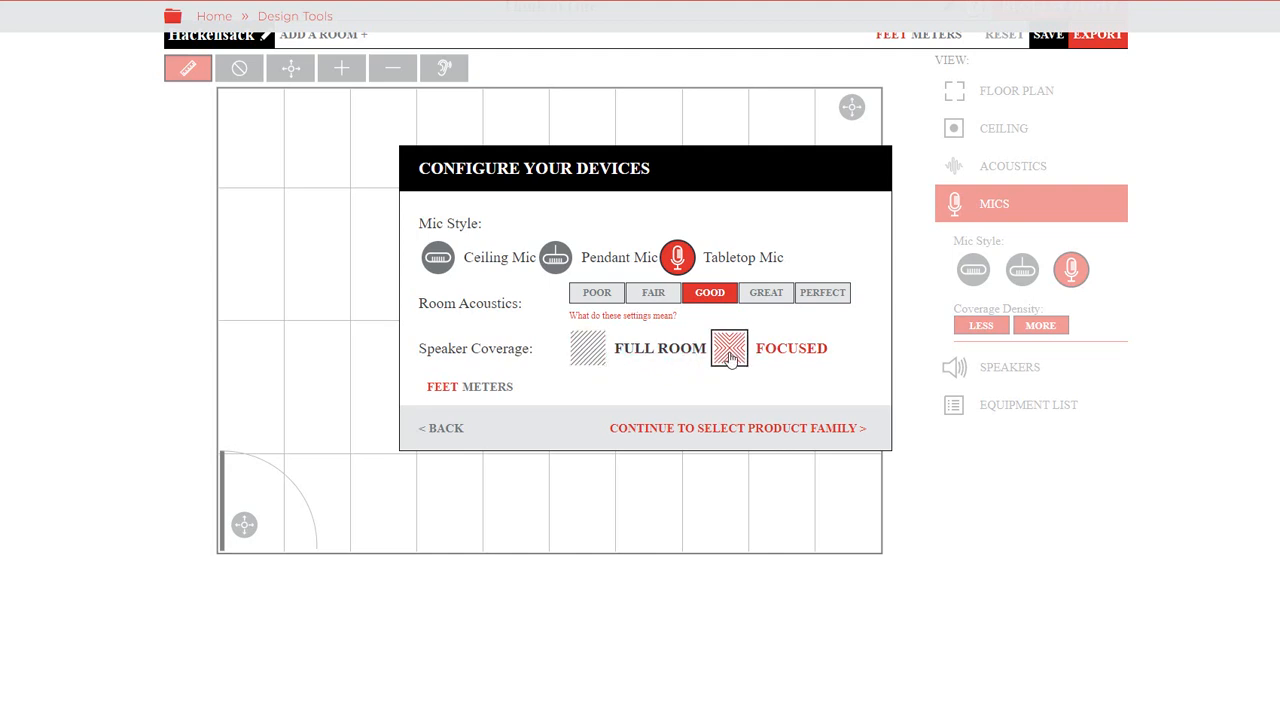
left_click(772, 430)
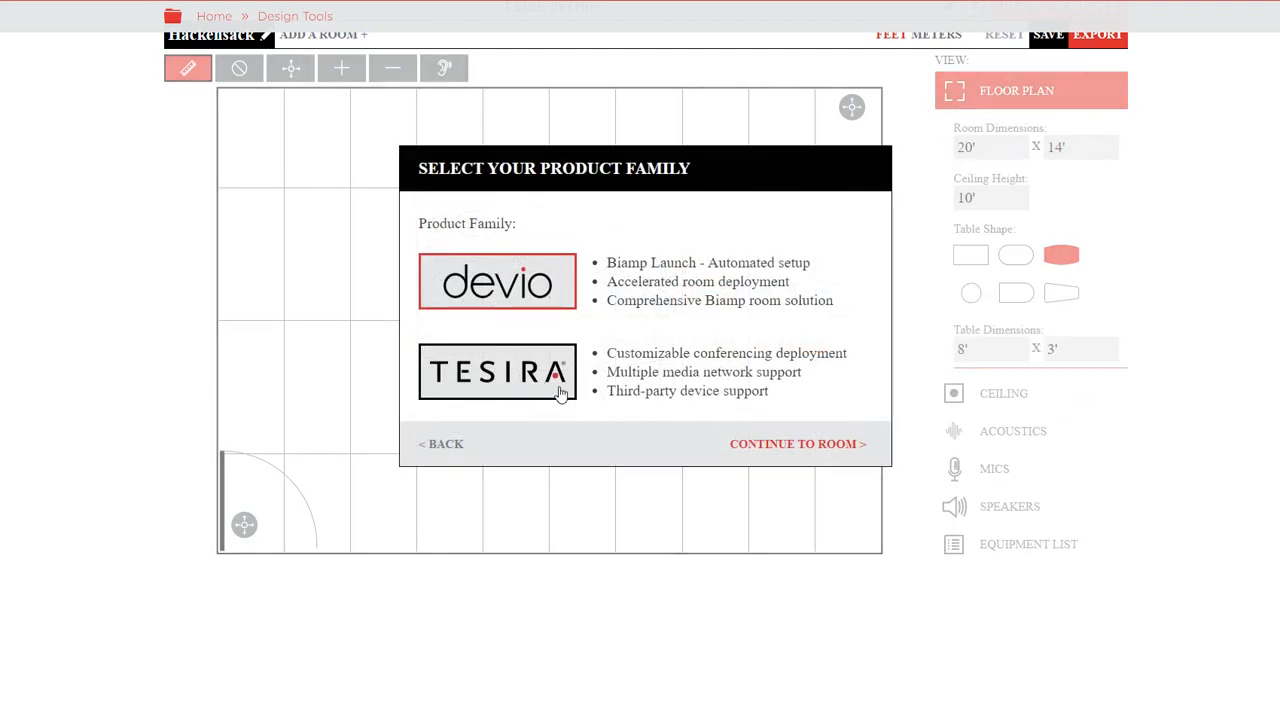
left_click(529, 385)
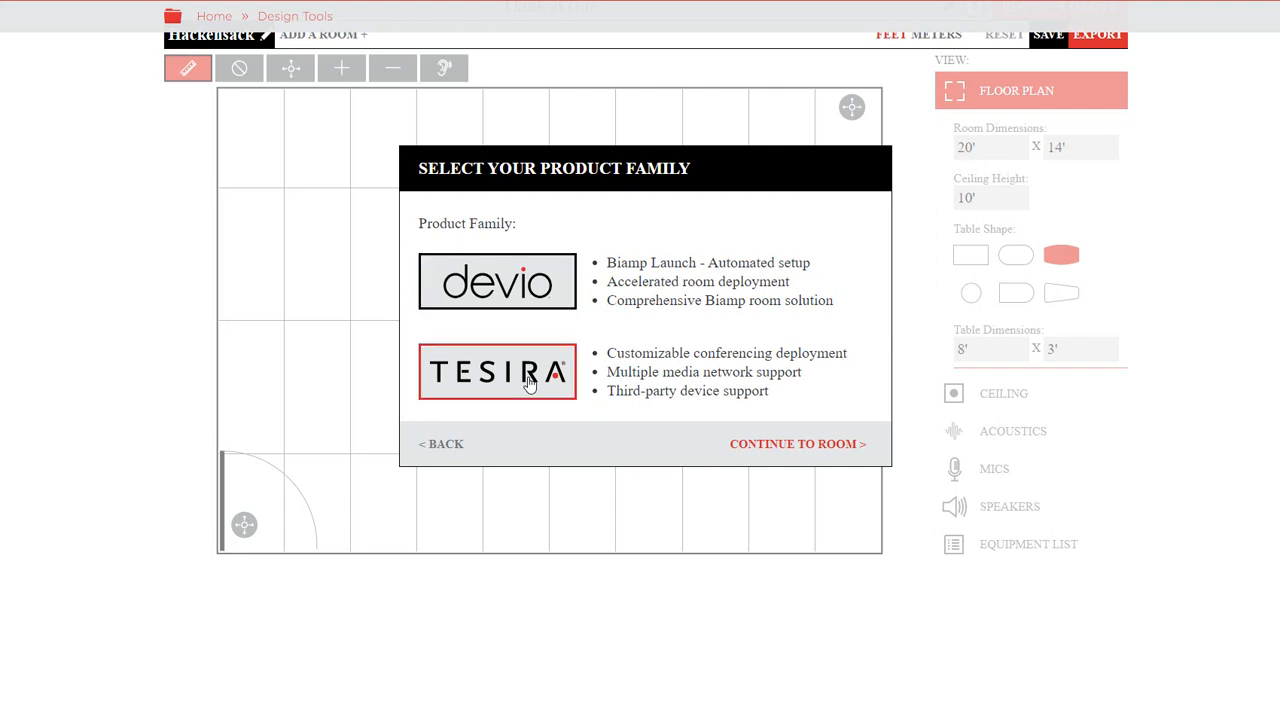
left_click(796, 444)
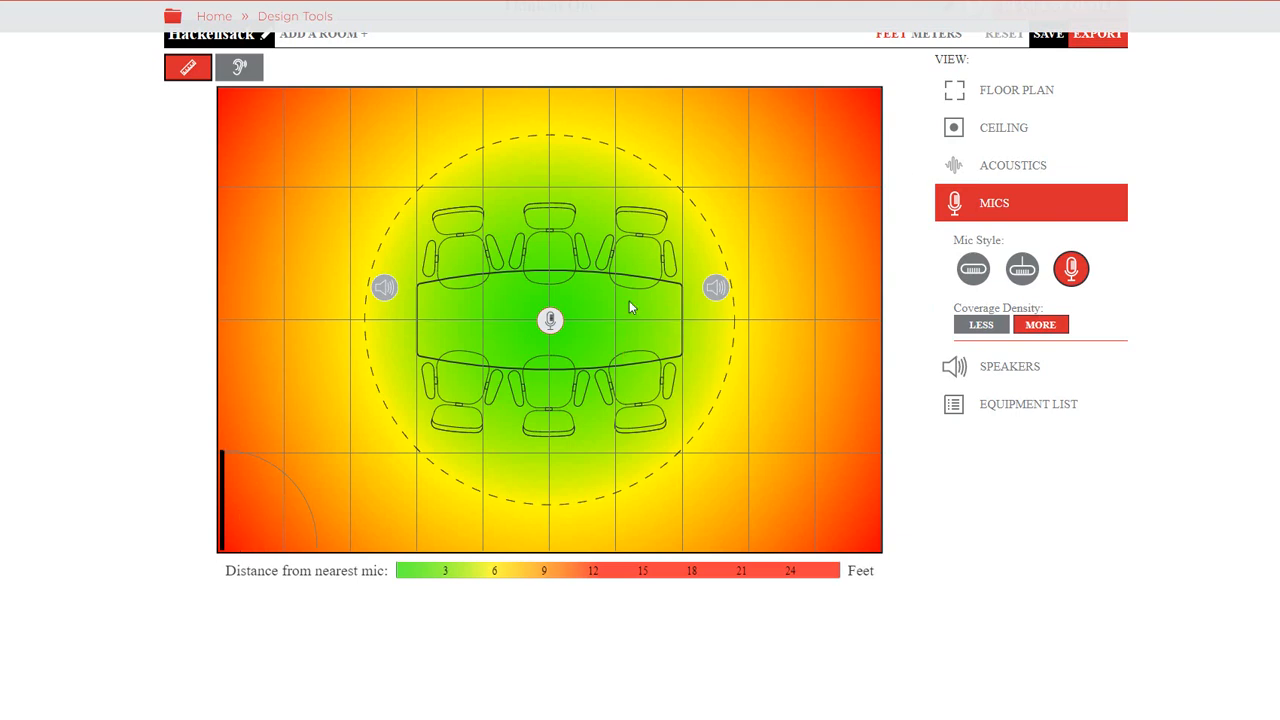
Step: Rotate the table 90 degrees in the floor plan and move it slightly toward the upper wall
left_click(1007, 93)
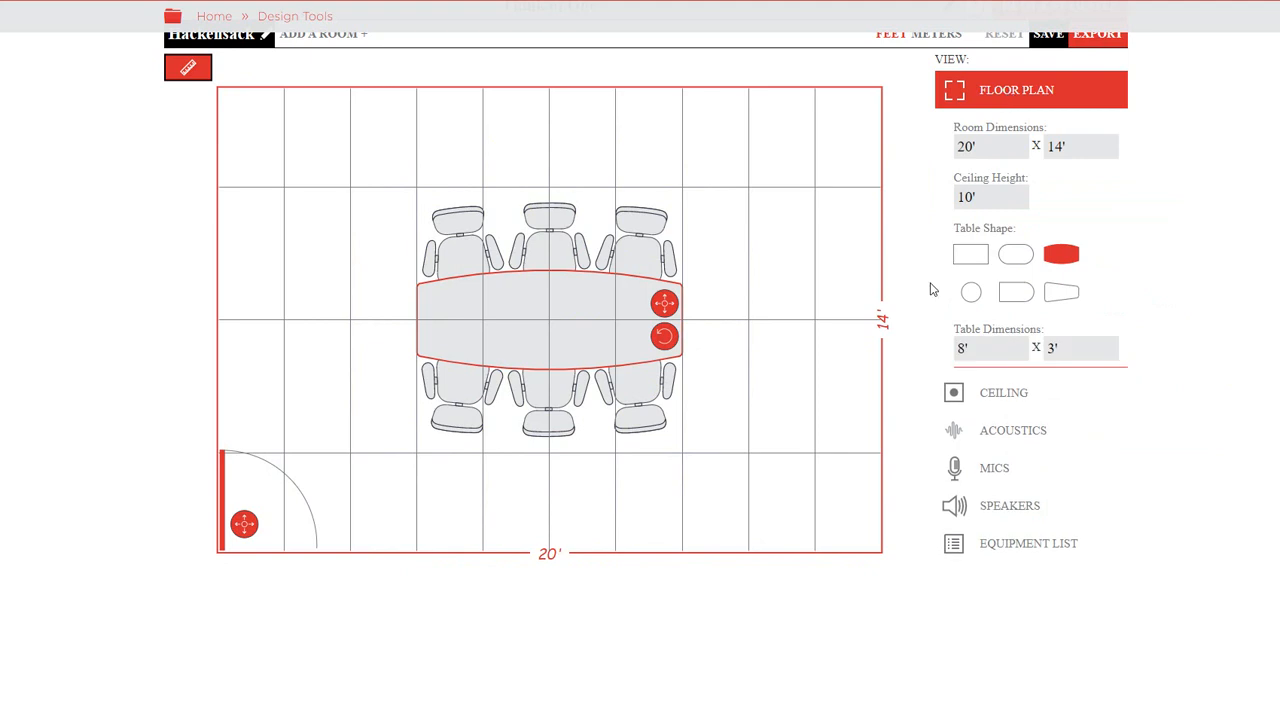
left_click(665, 337)
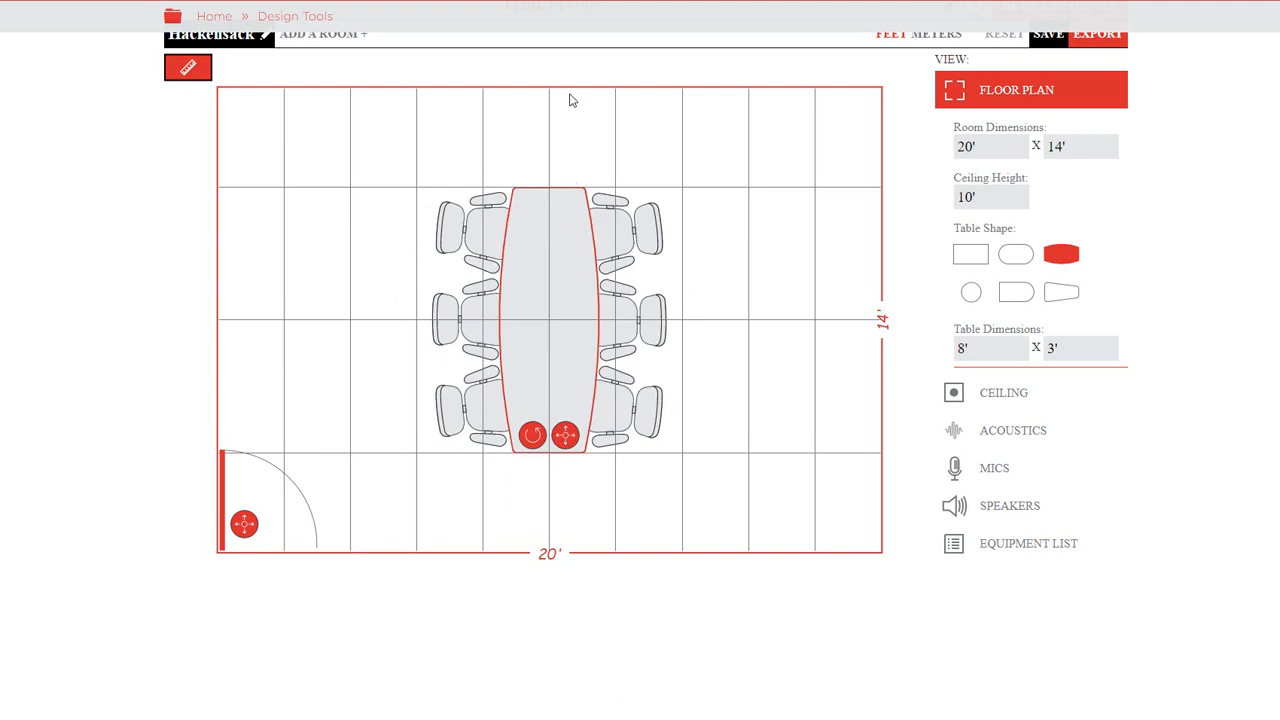
left_click_drag(548, 193, 562, 95)
left_click_drag(565, 436, 564, 406)
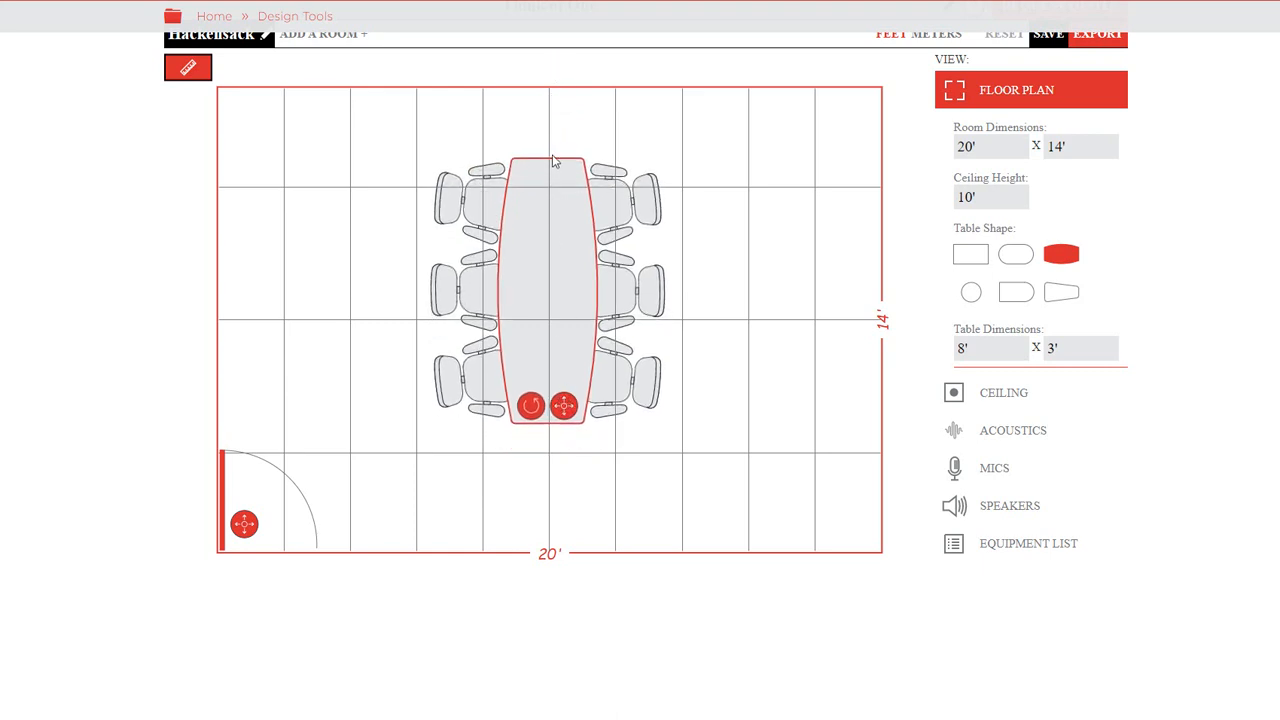
left_click_drag(554, 122, 554, 95)
Step: Move the door near the right end of the lower wall and shift the table slightly left
left_click(252, 526)
left_click_drag(257, 525, 750, 551)
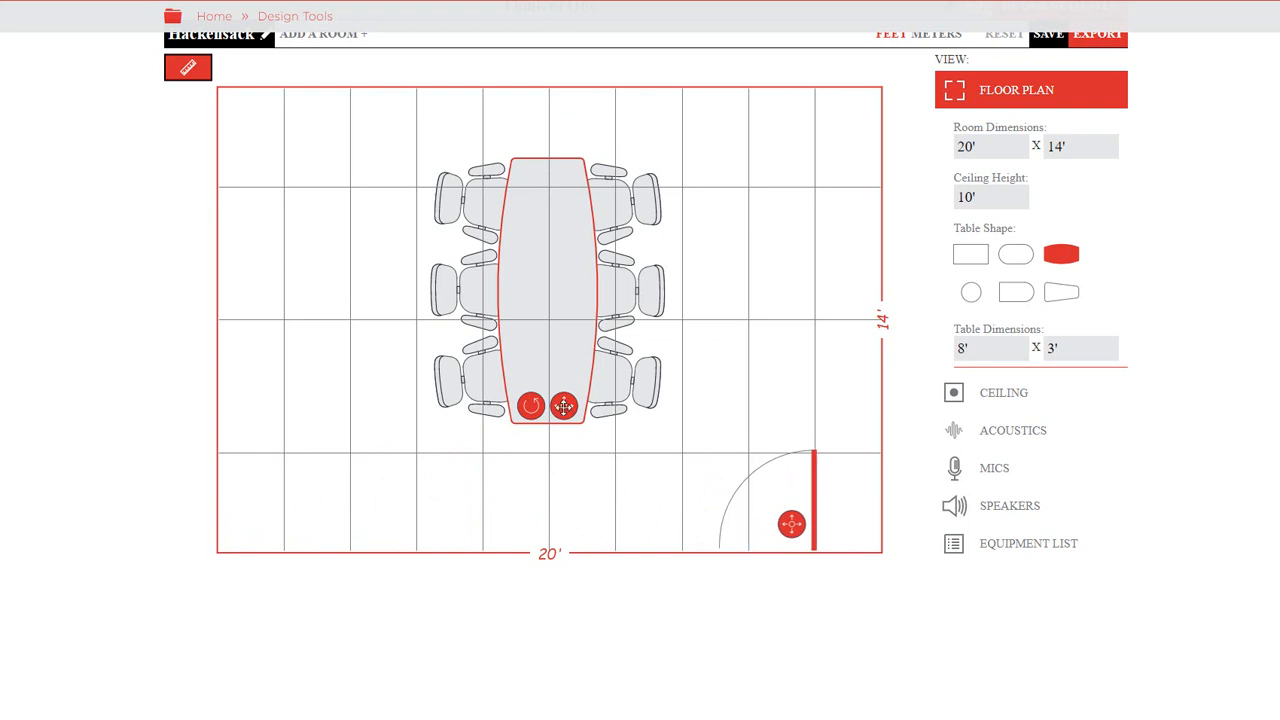
left_click_drag(564, 405, 538, 407)
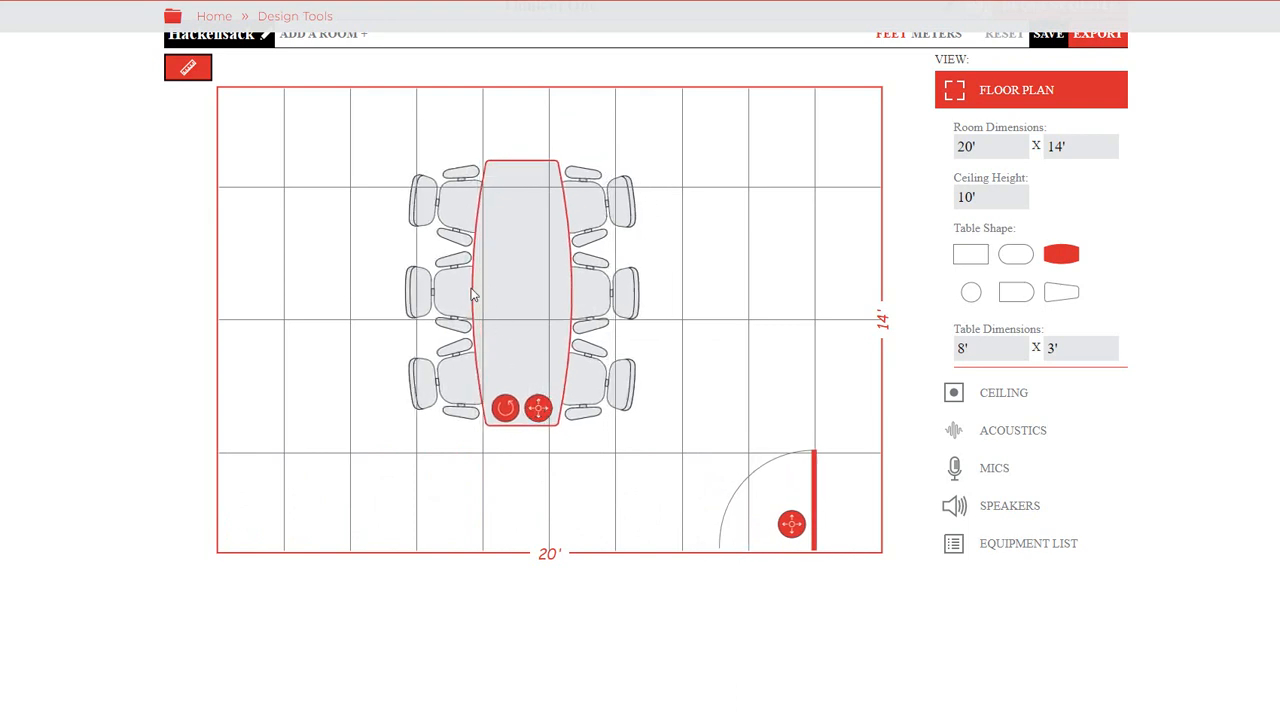
left_click_drag(474, 294, 222, 294)
Step: Set the room's speaker coverage to Full Room
scroll(1178, 361, "up", 1)
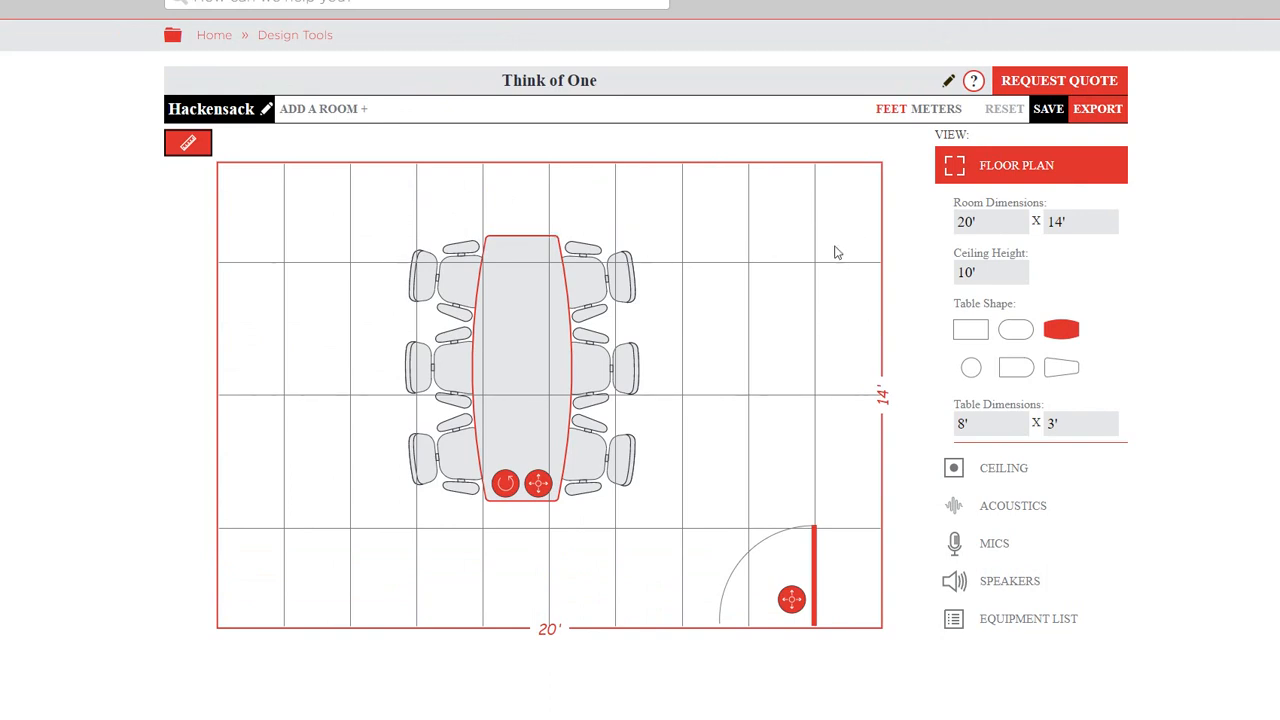
left_click(958, 586)
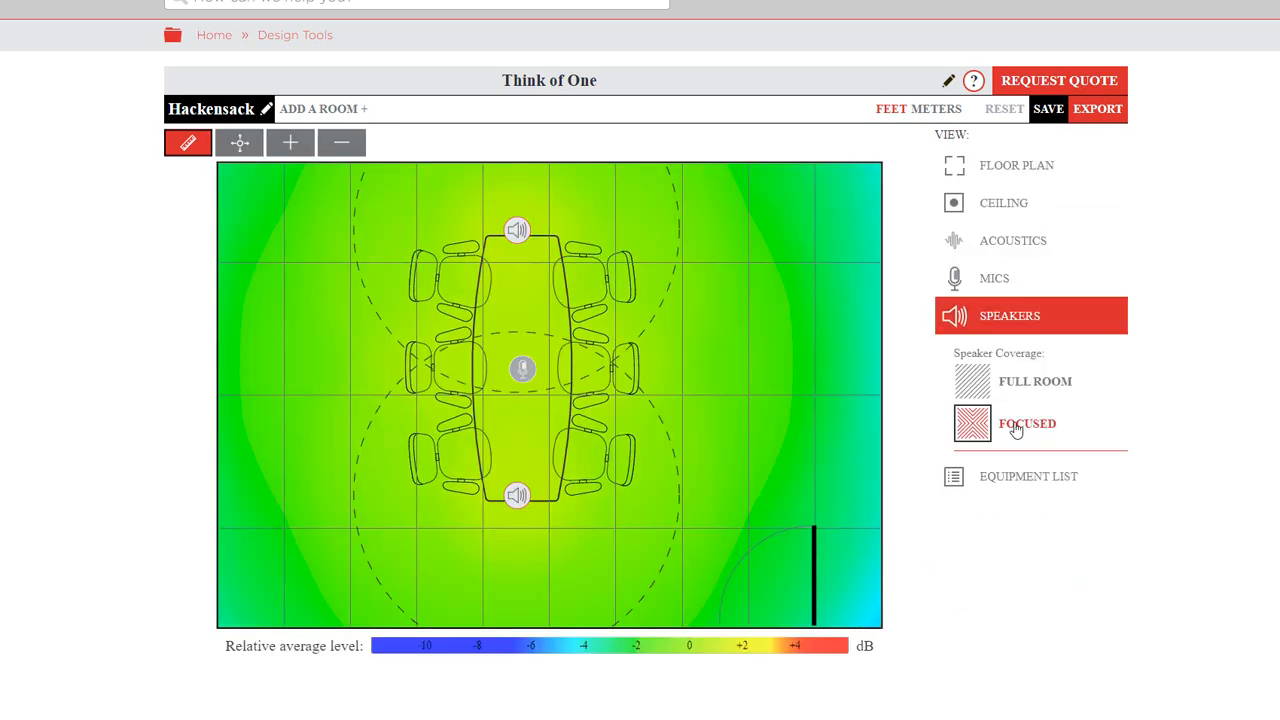
left_click(971, 375)
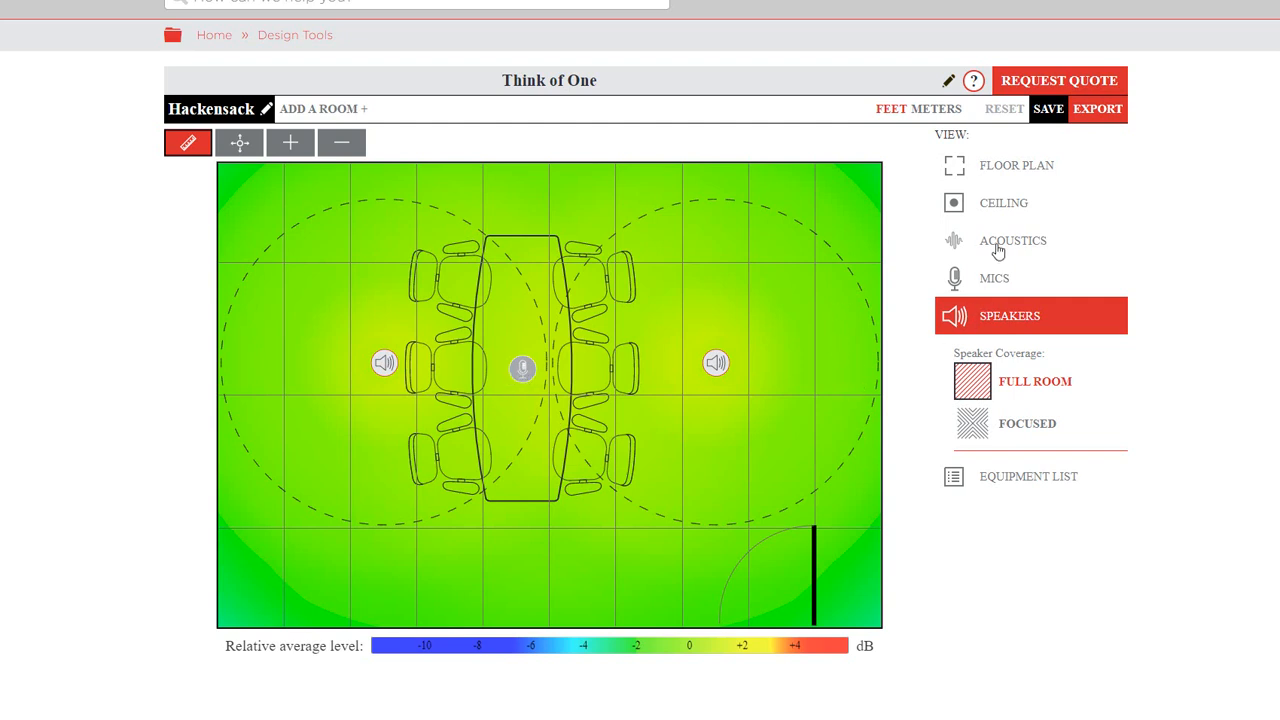
Step: Set the mic style to pendant and the mic coverage to Full Room
left_click(992, 283)
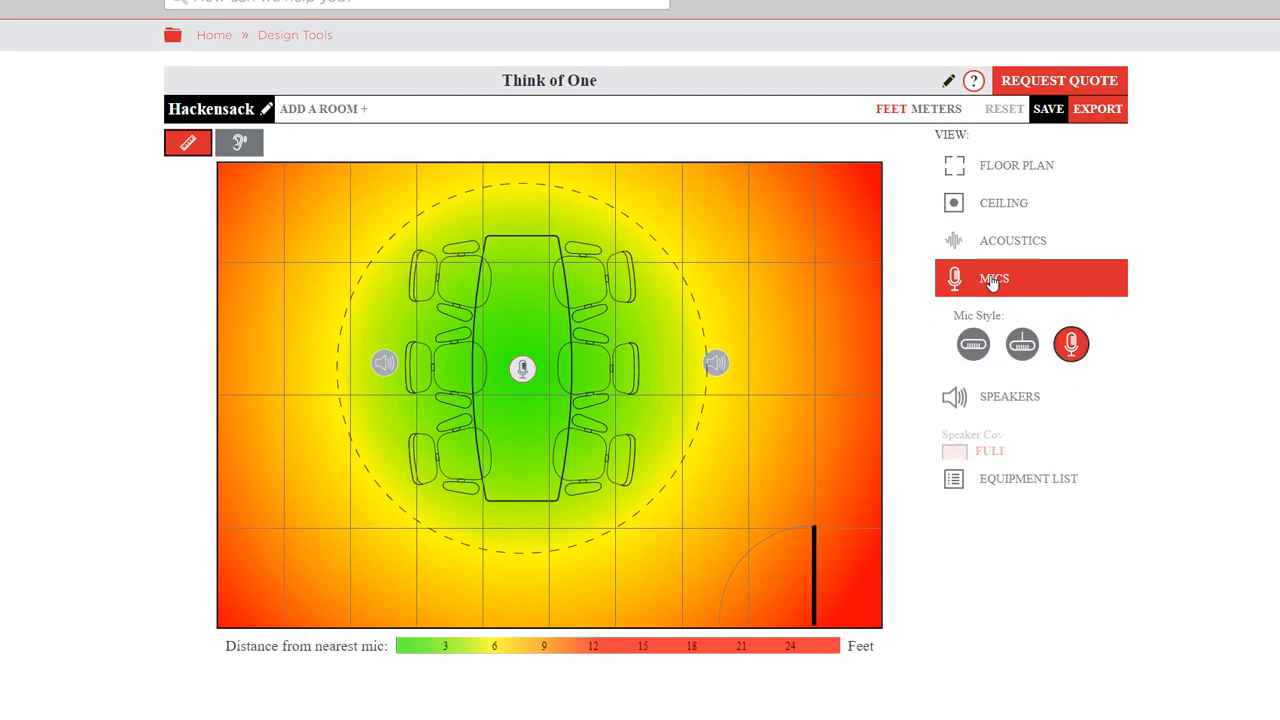
left_click(1022, 345)
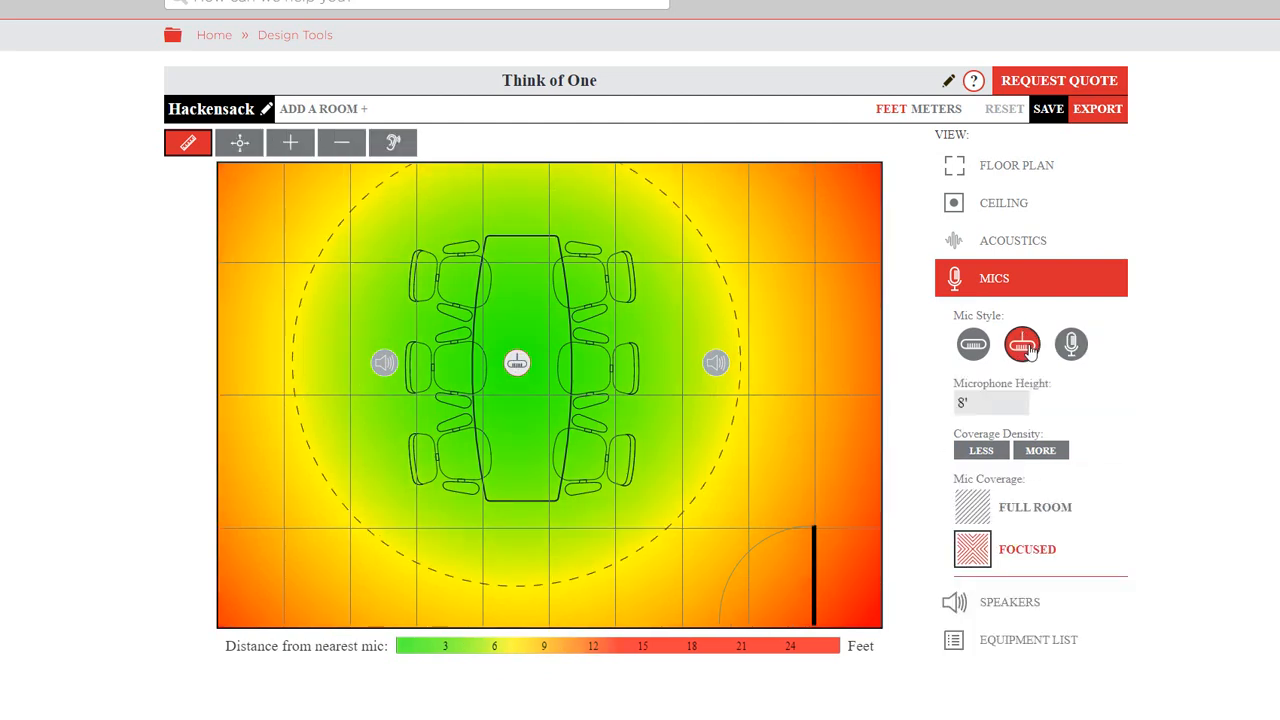
left_click(972, 508)
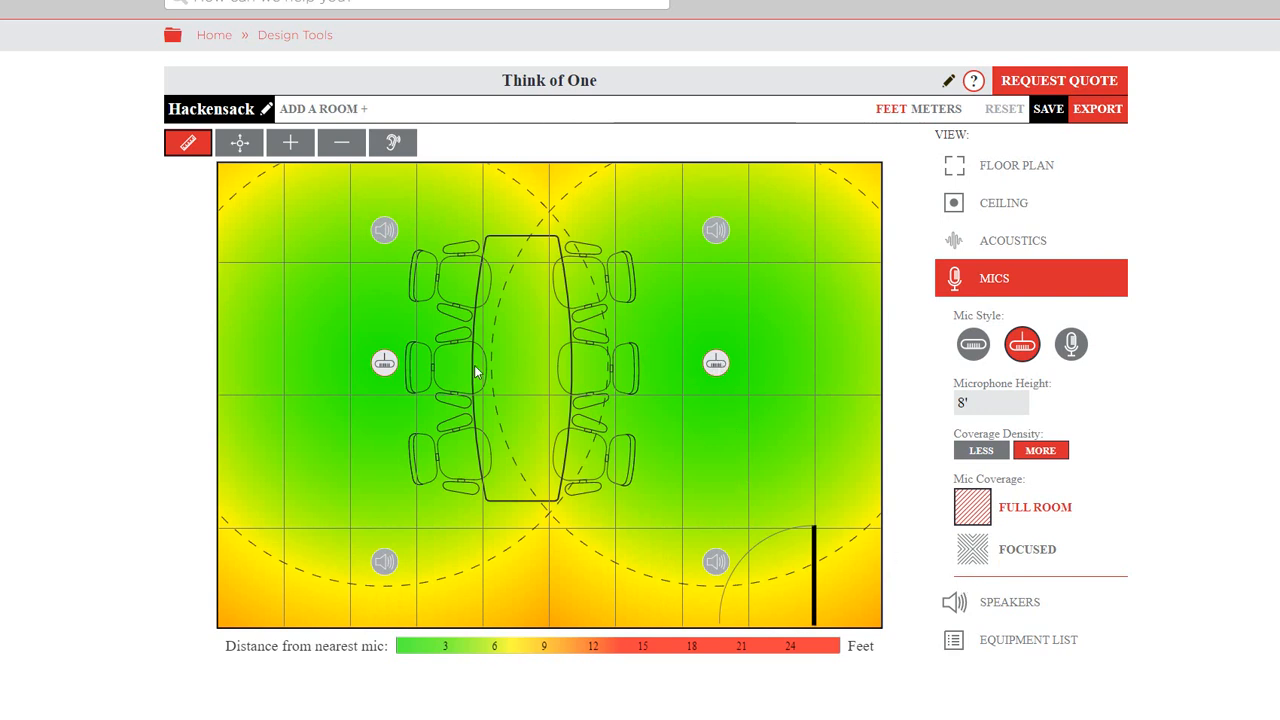
Step: Shift the ceiling tile grid down and left by about half a tile each way
left_click(188, 143)
left_click(1075, 212)
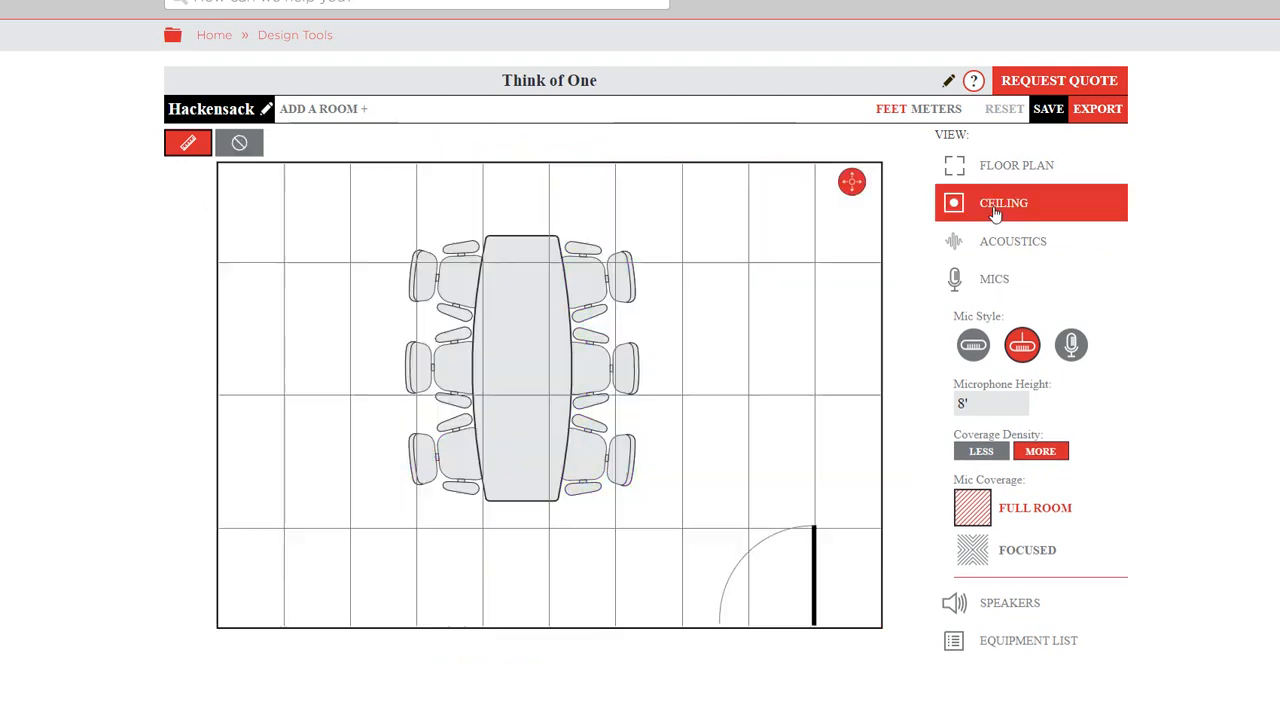
left_click_drag(851, 182, 823, 250)
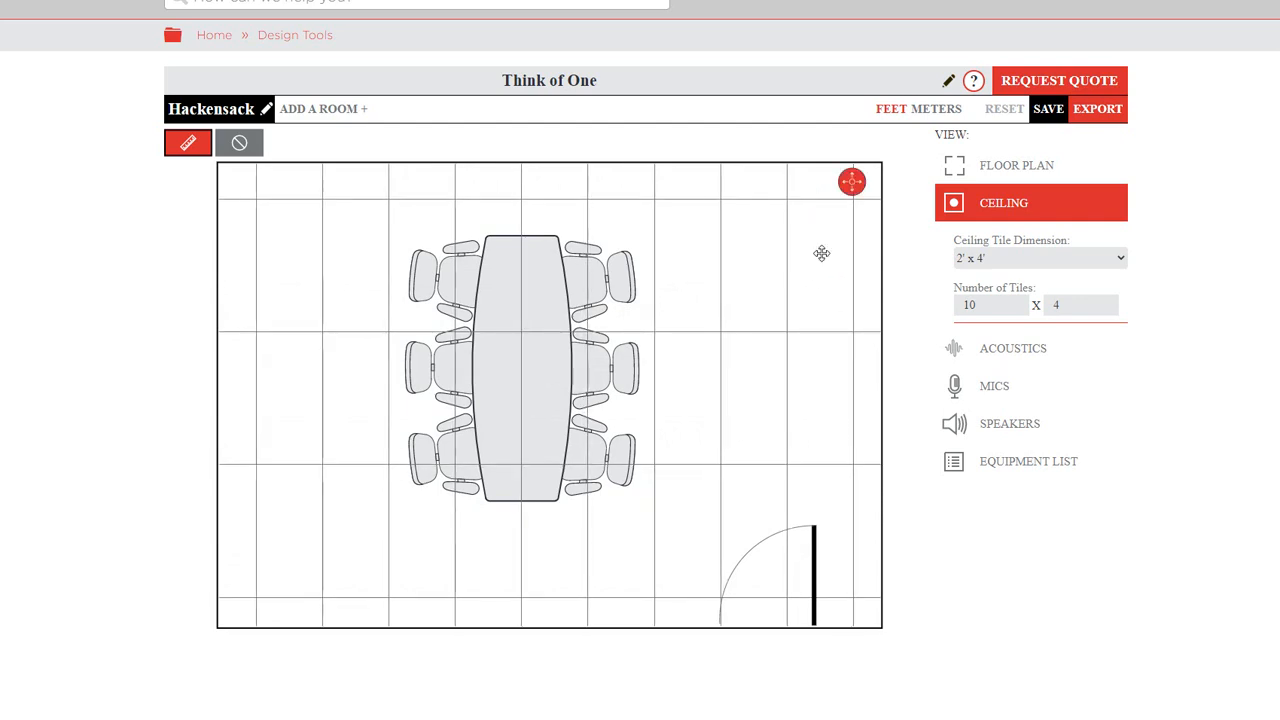
Step: Switch the room's mic style to ceiling mic
left_click(998, 390)
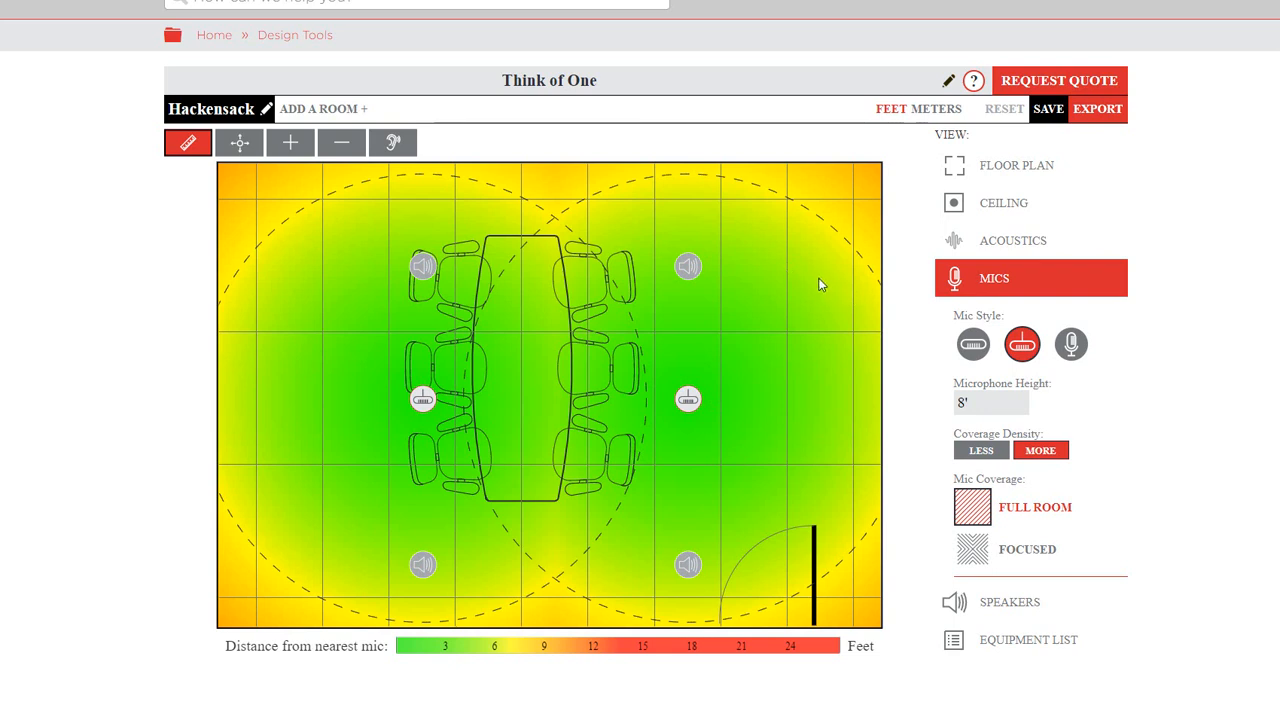
left_click(972, 345)
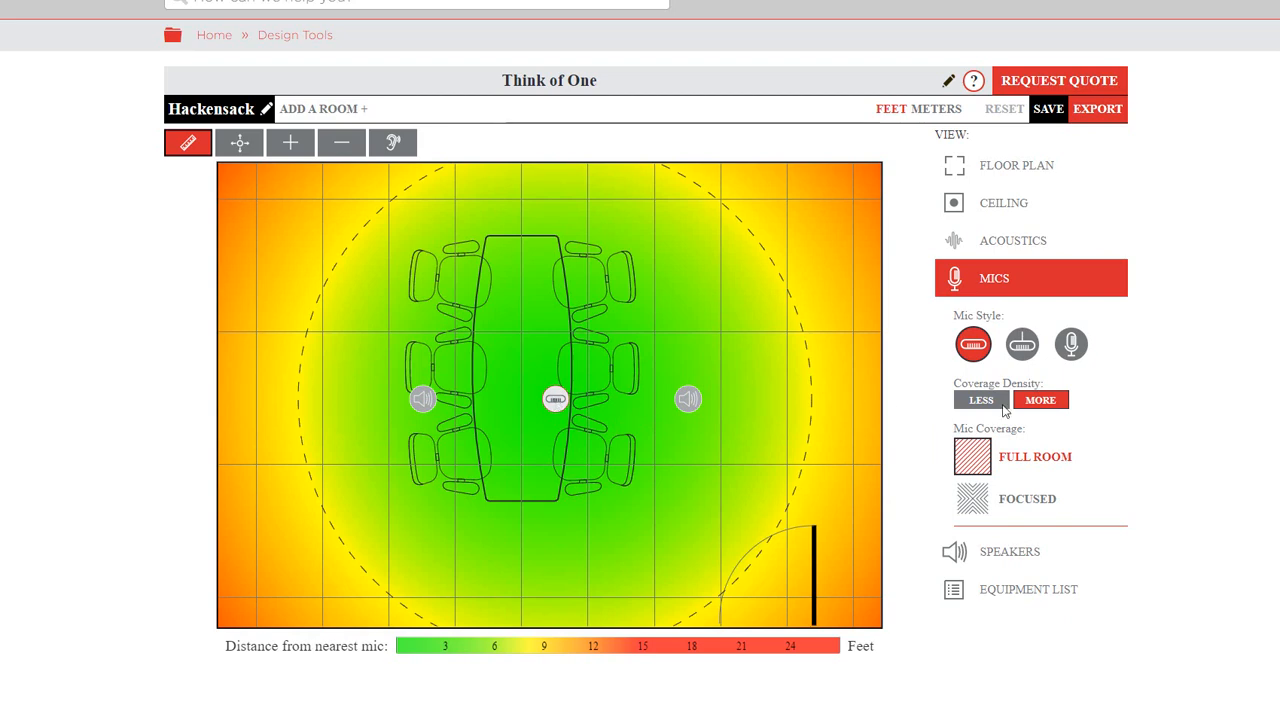
Step: Compare the room acoustics at Fair, and set them back to Good
left_click(1013, 240)
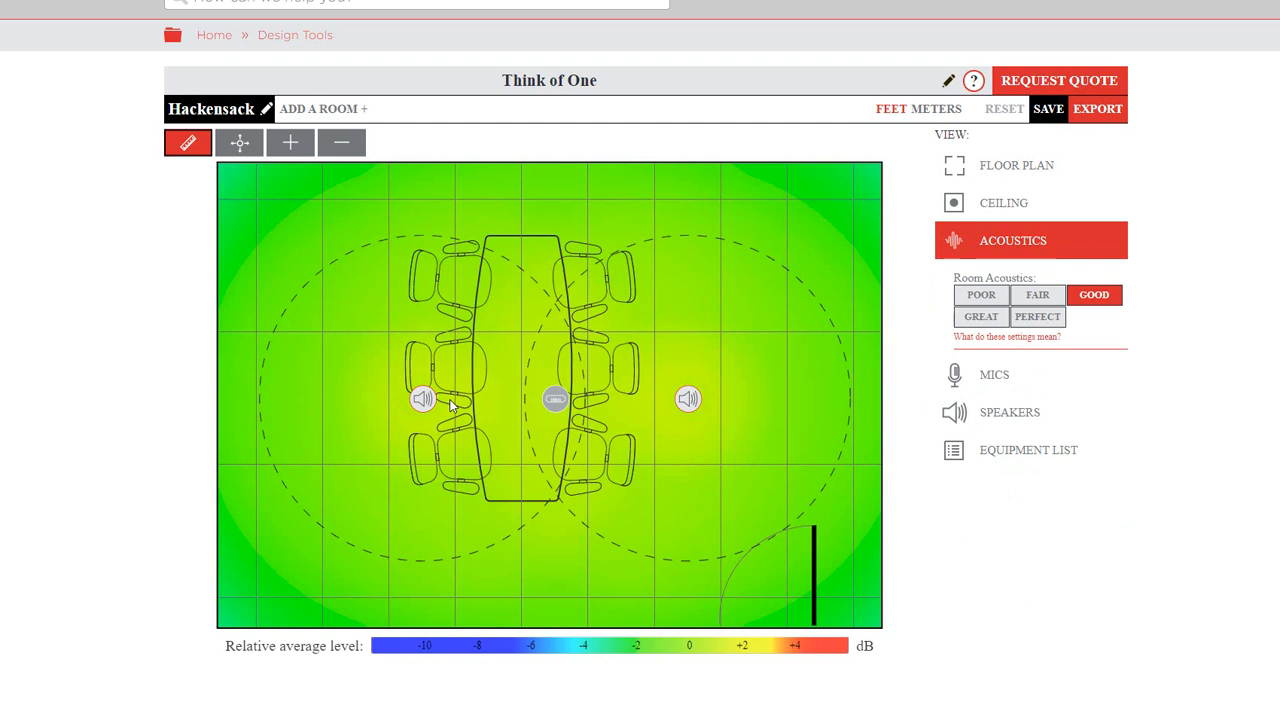
left_click(1041, 300)
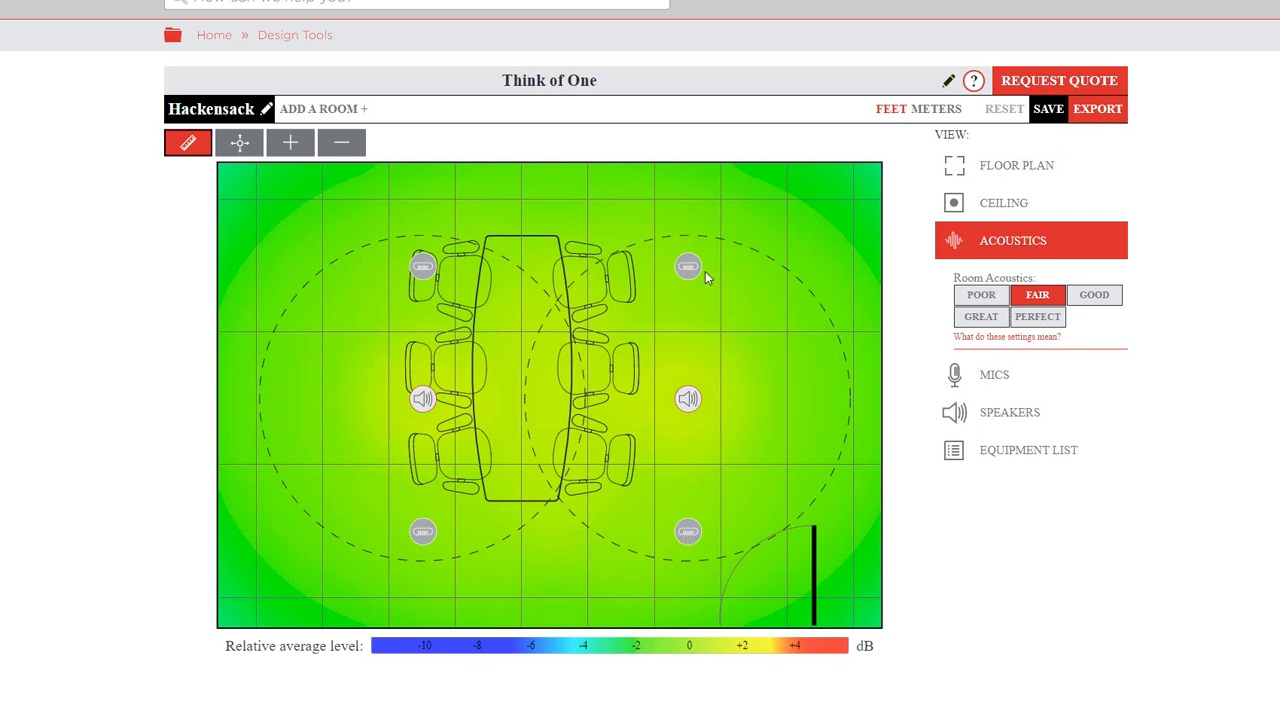
left_click(1106, 298)
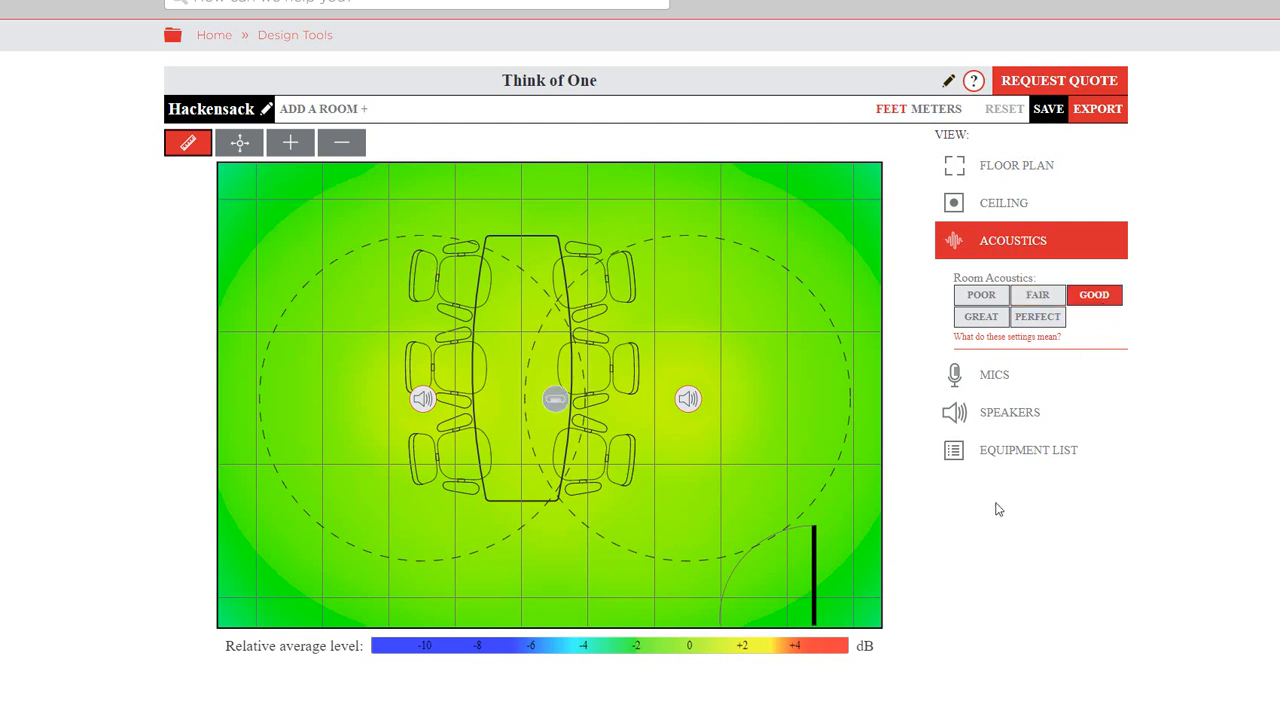
Step: Open the Biamp MRB-M-X400-C product page from the room's equipment list and expand its bundle contents
left_click(1030, 452)
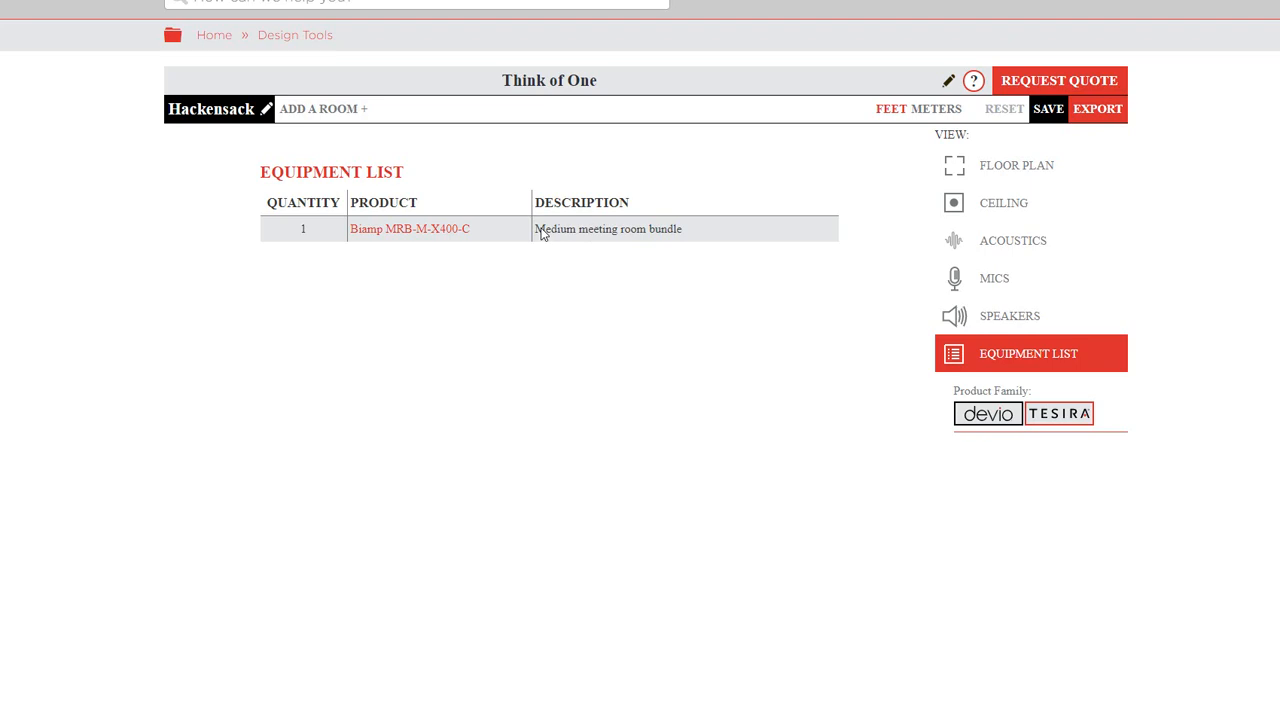
left_click(453, 232)
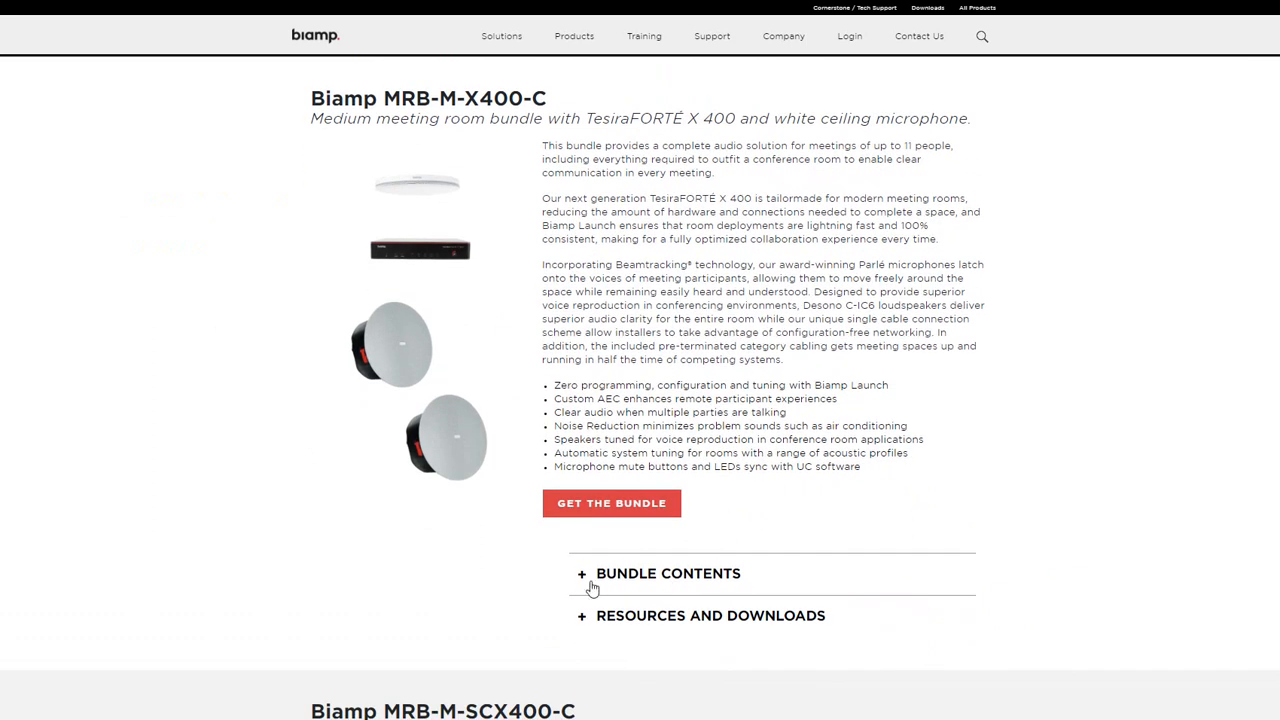
left_click(591, 577)
scroll(950, 415, "down", 1)
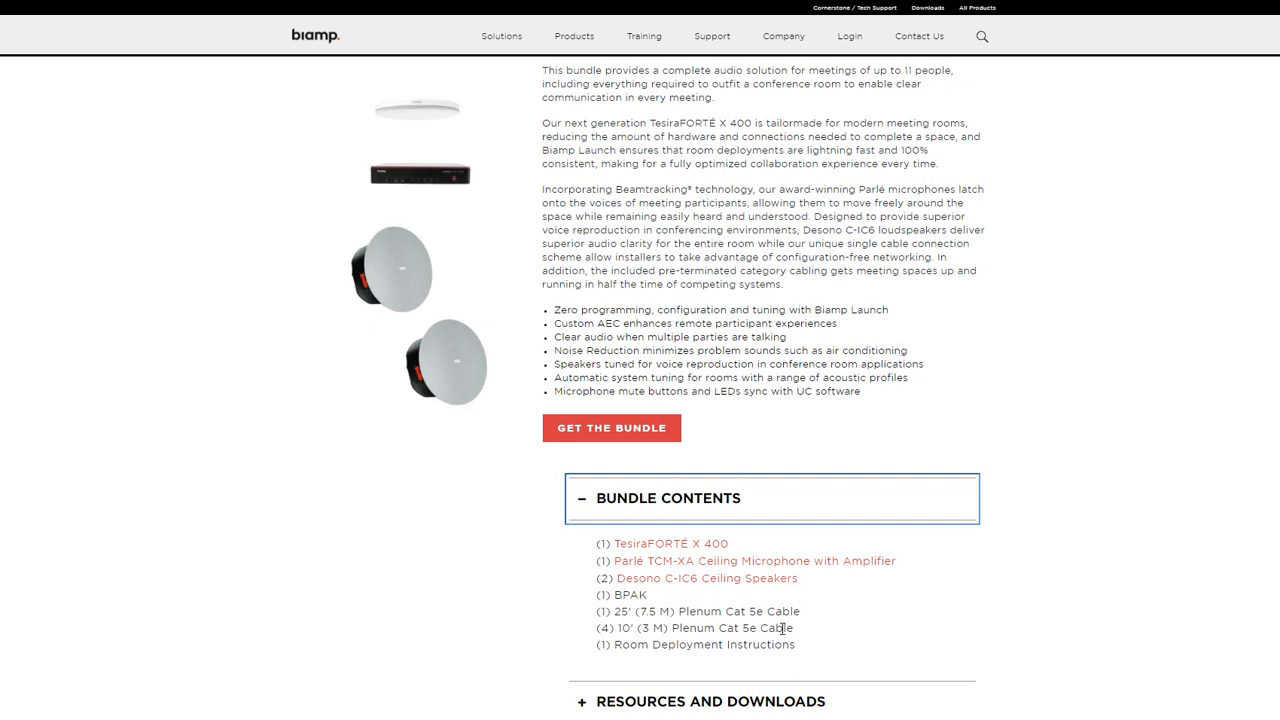
Step: Open the request form for getting the Biamp MRB-M-X400-C bundle
scroll(1057, 346, "up", 1)
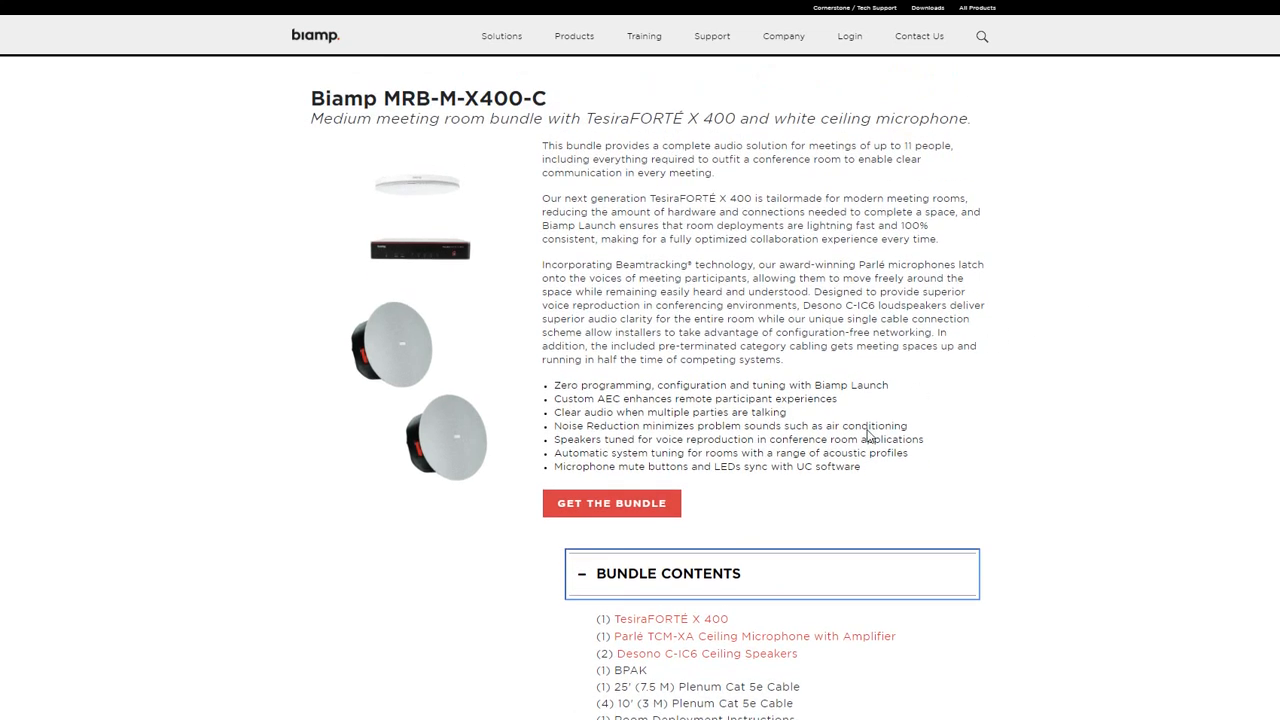
left_click(637, 510)
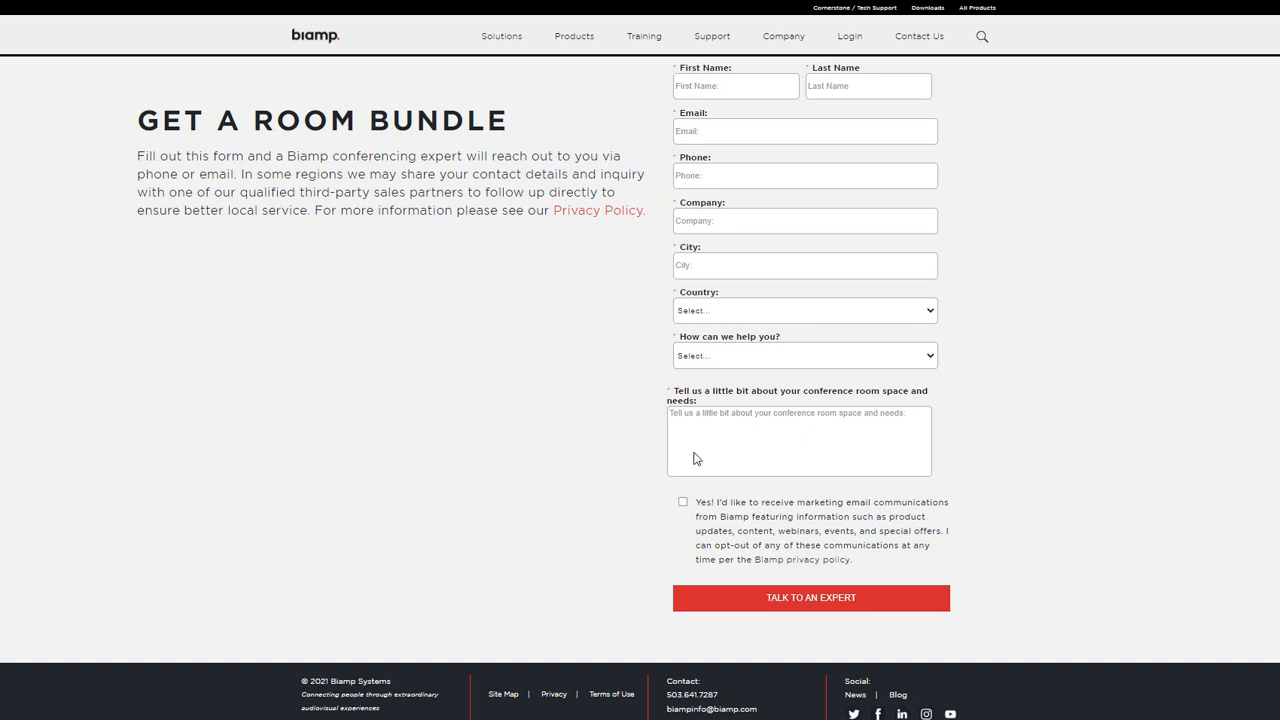
Step: Return to the Hackensack room design, export the project report, and review its microphone and speaker coverage sections
mouse_move(737, 54)
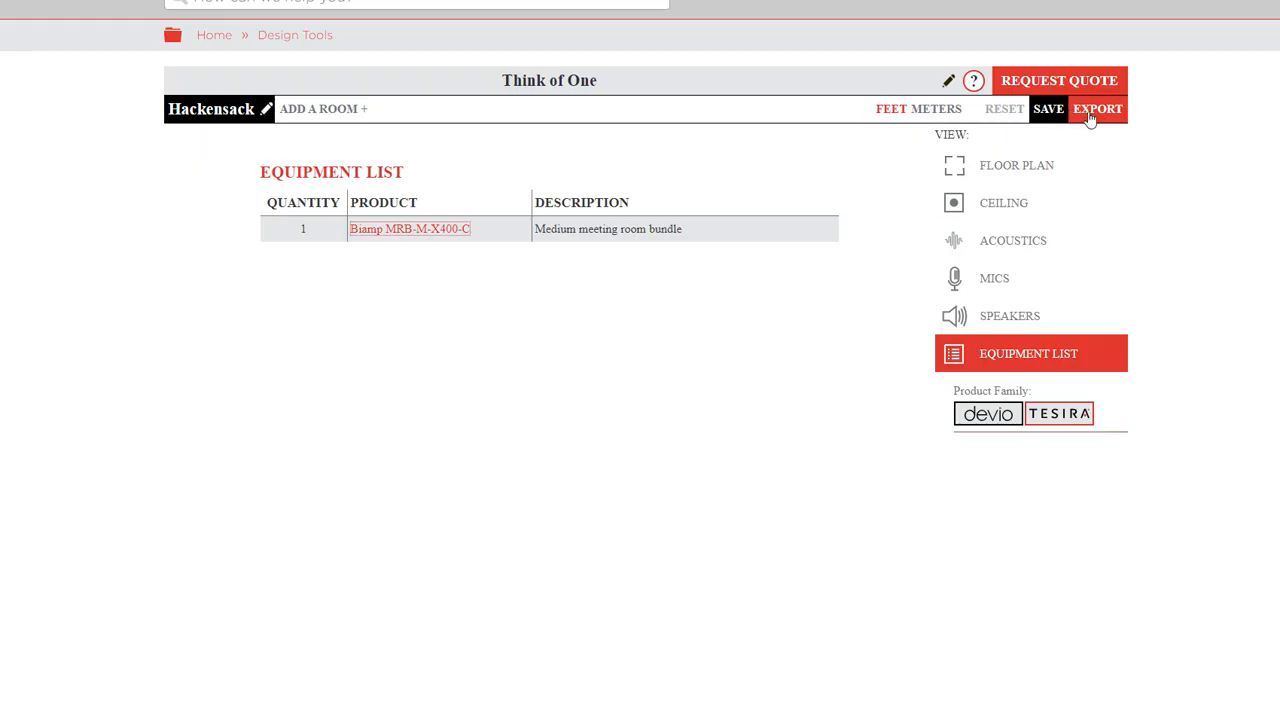
left_click(1090, 112)
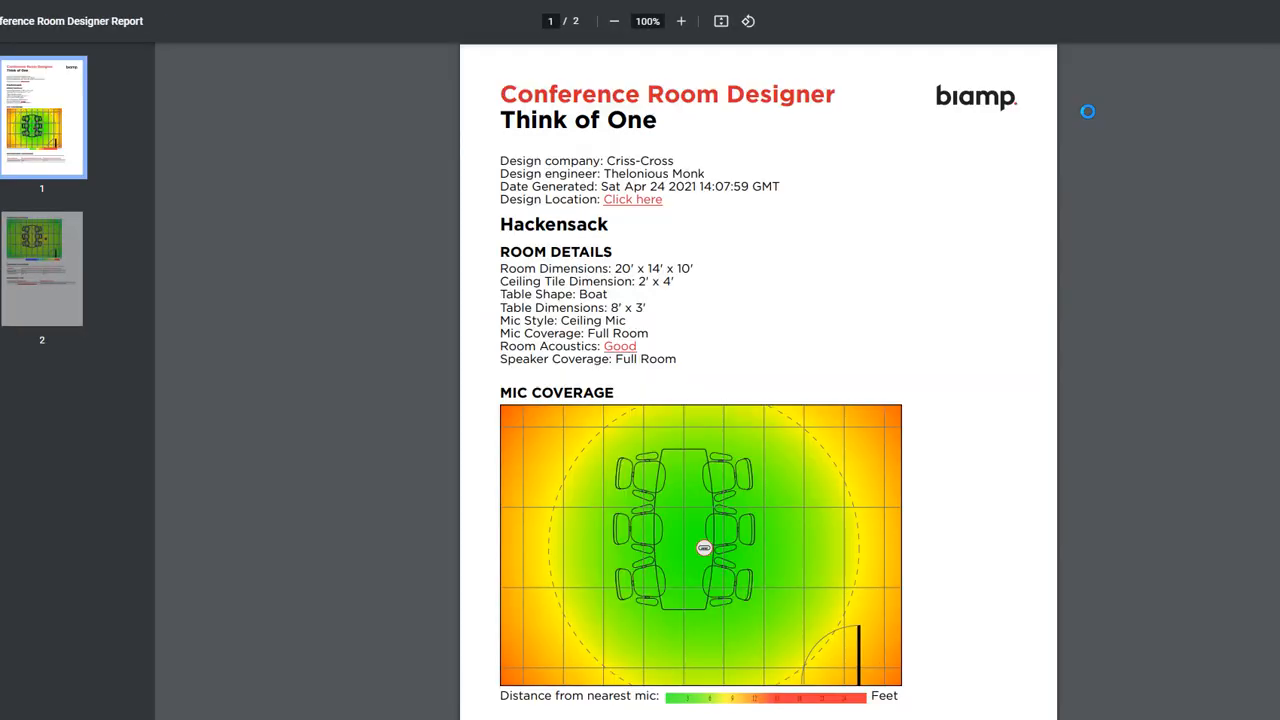
scroll(1022, 213, "down", 6)
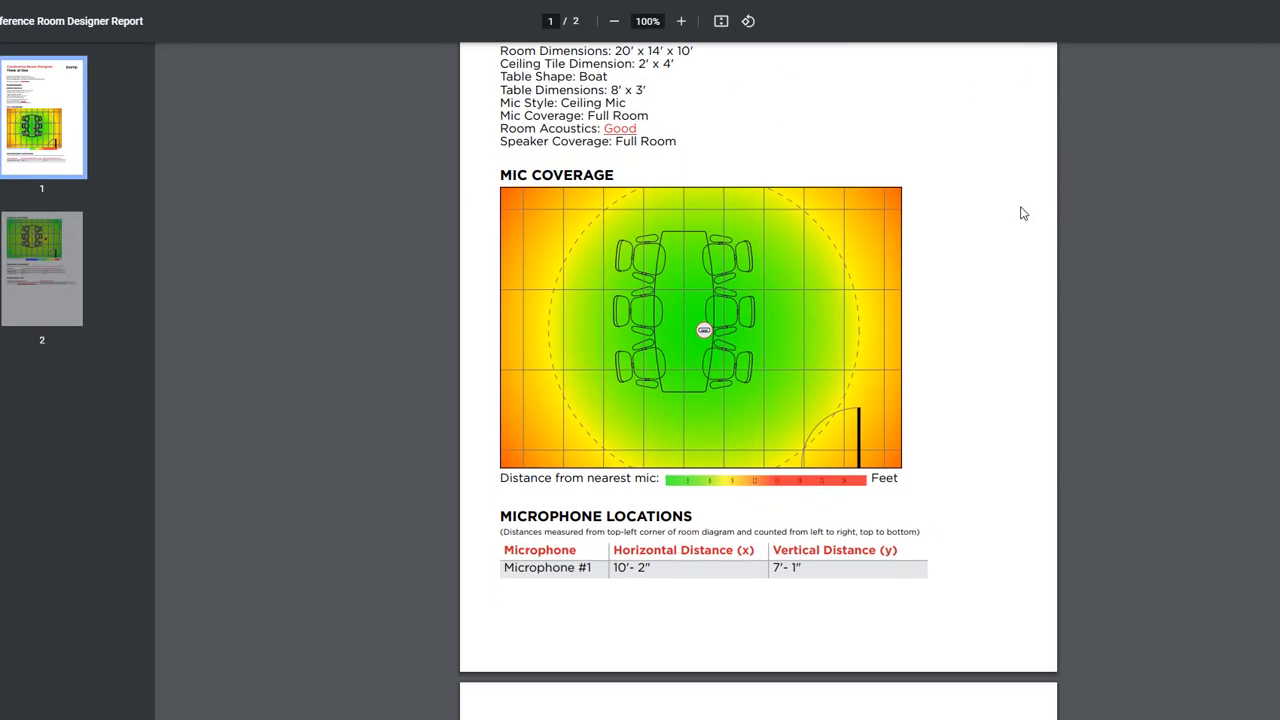
scroll(1022, 213, "down", 5)
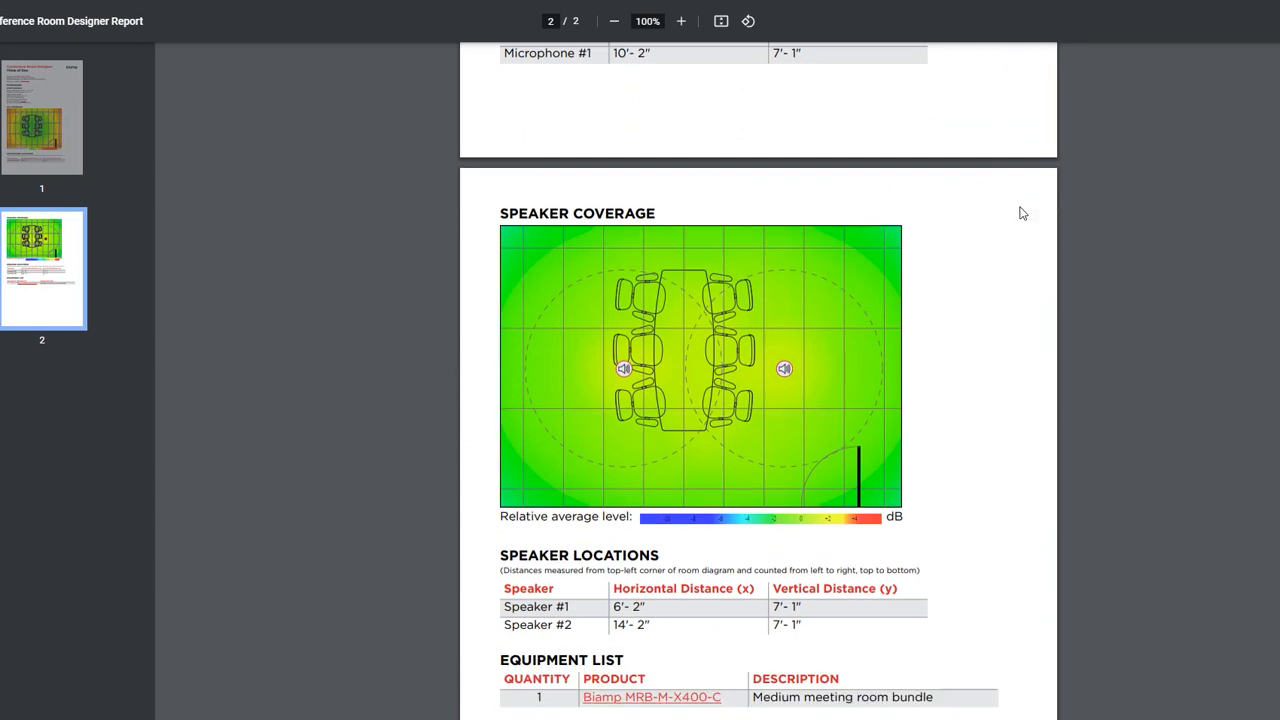